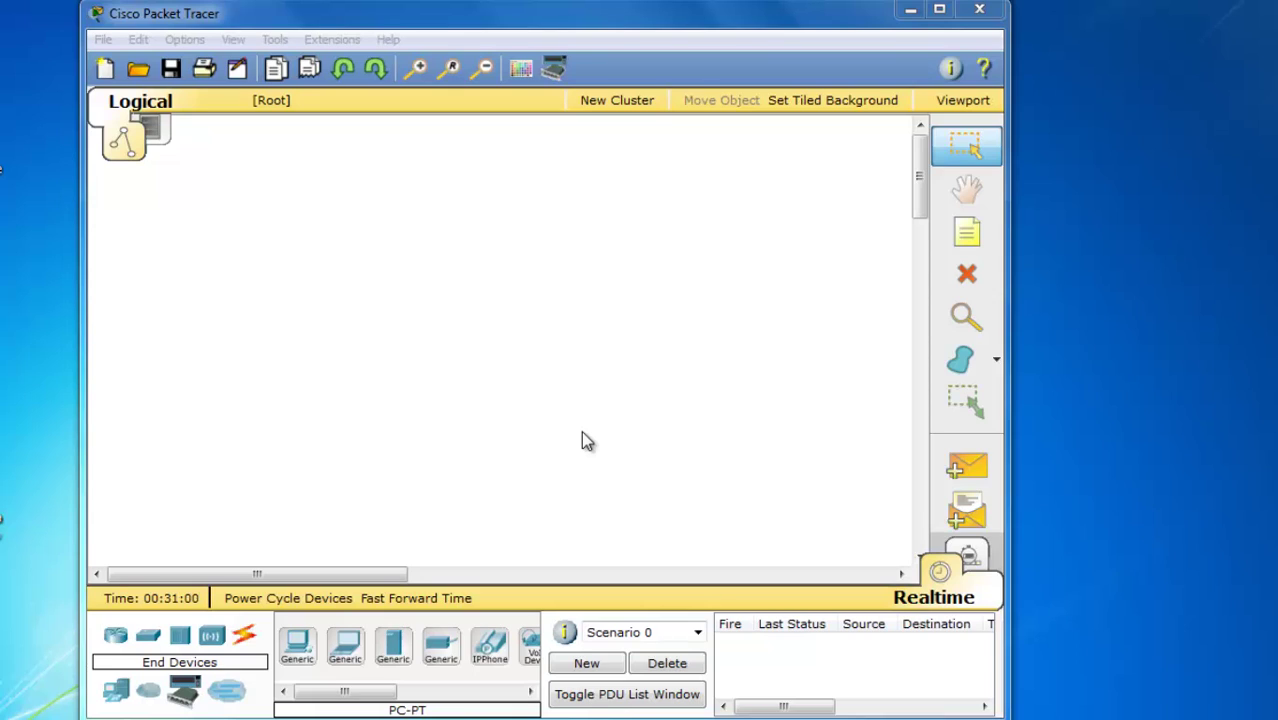
# Step: Place a generic PC, PC3, on the workspace and open its device window
pyautogui.click(117, 700)
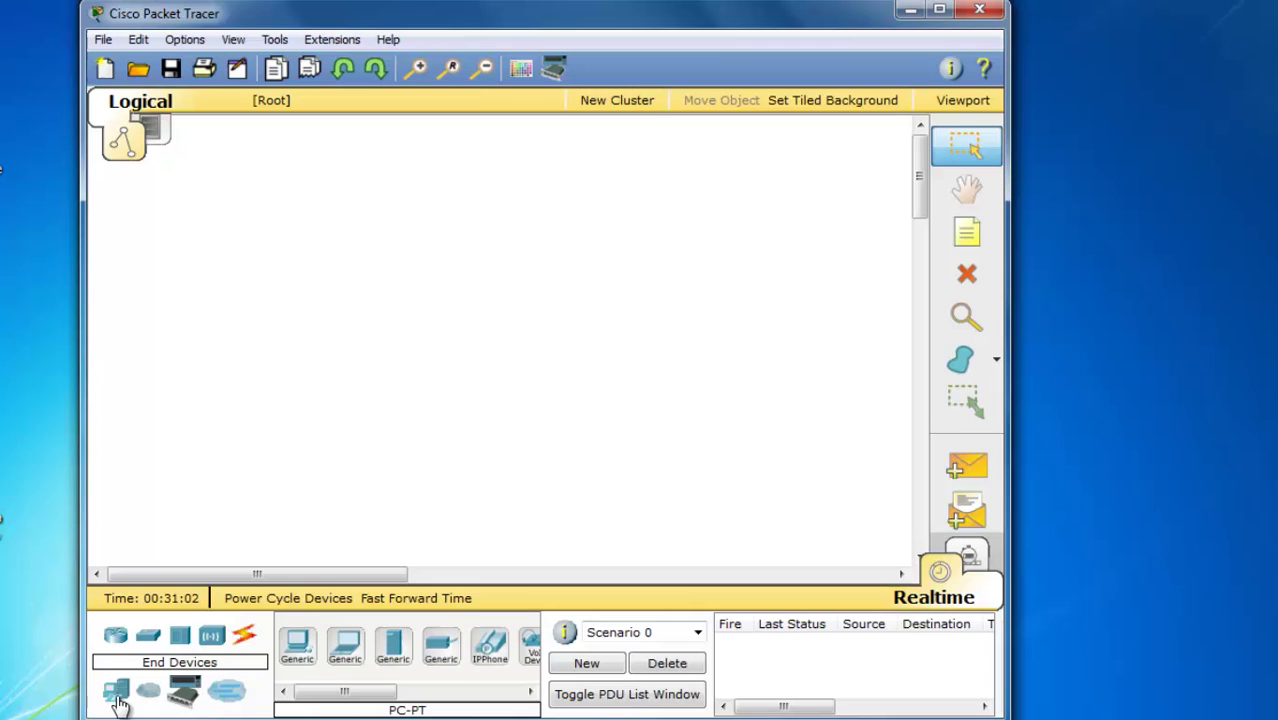
pyautogui.moveTo(297, 650); pyautogui.dragTo(424, 331)
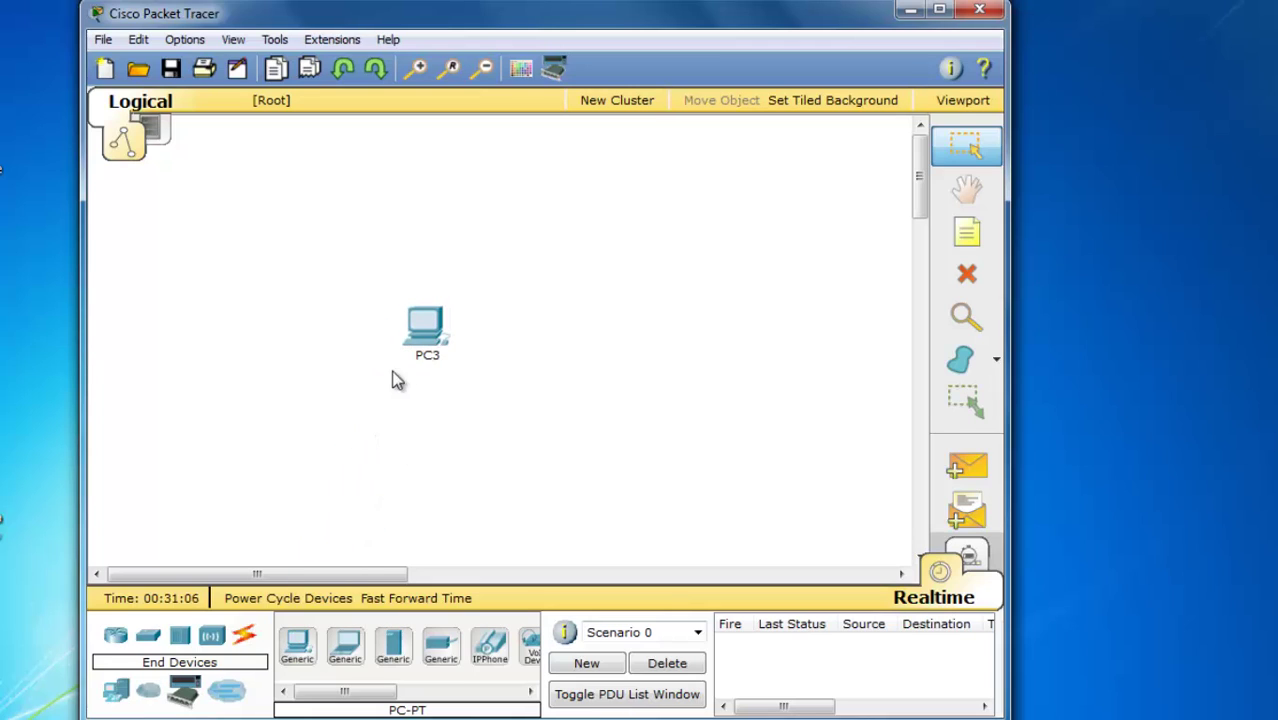
pyautogui.click(426, 343)
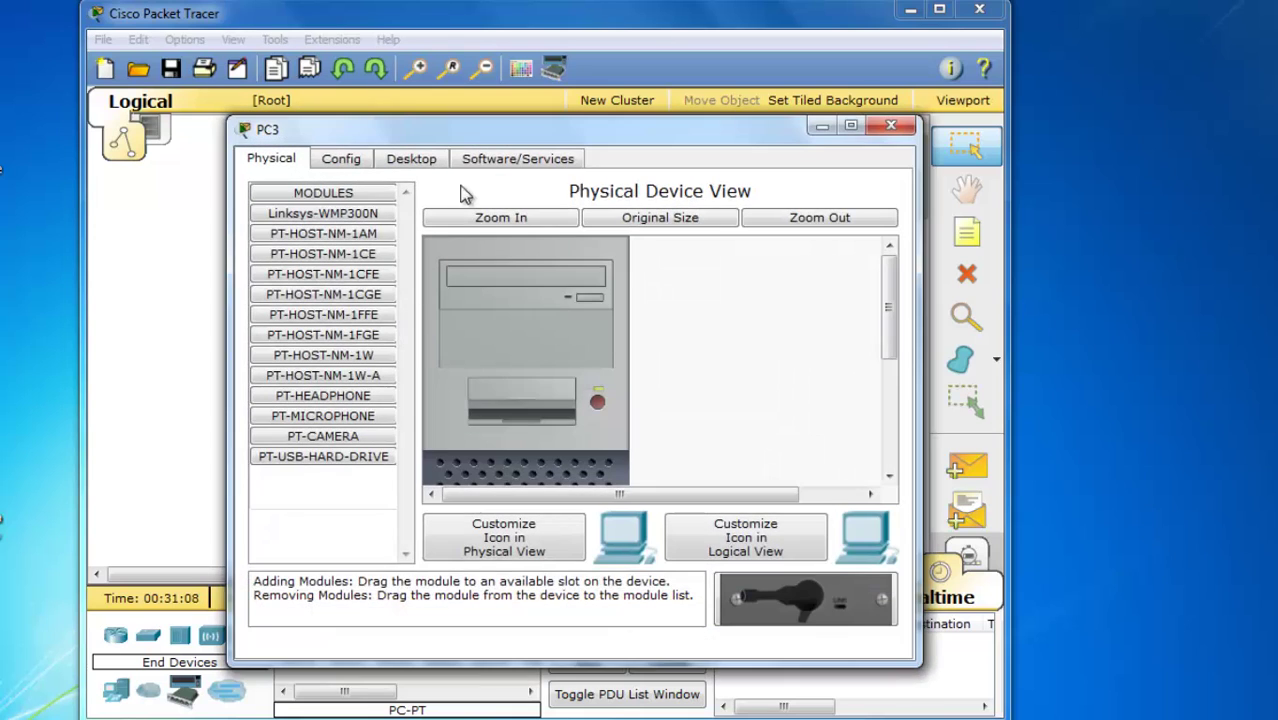
# Step: Show PC3's IPv6 Firewall settings under its Config firewall options
pyautogui.moveTo(514, 132); pyautogui.dragTo(471, 88)
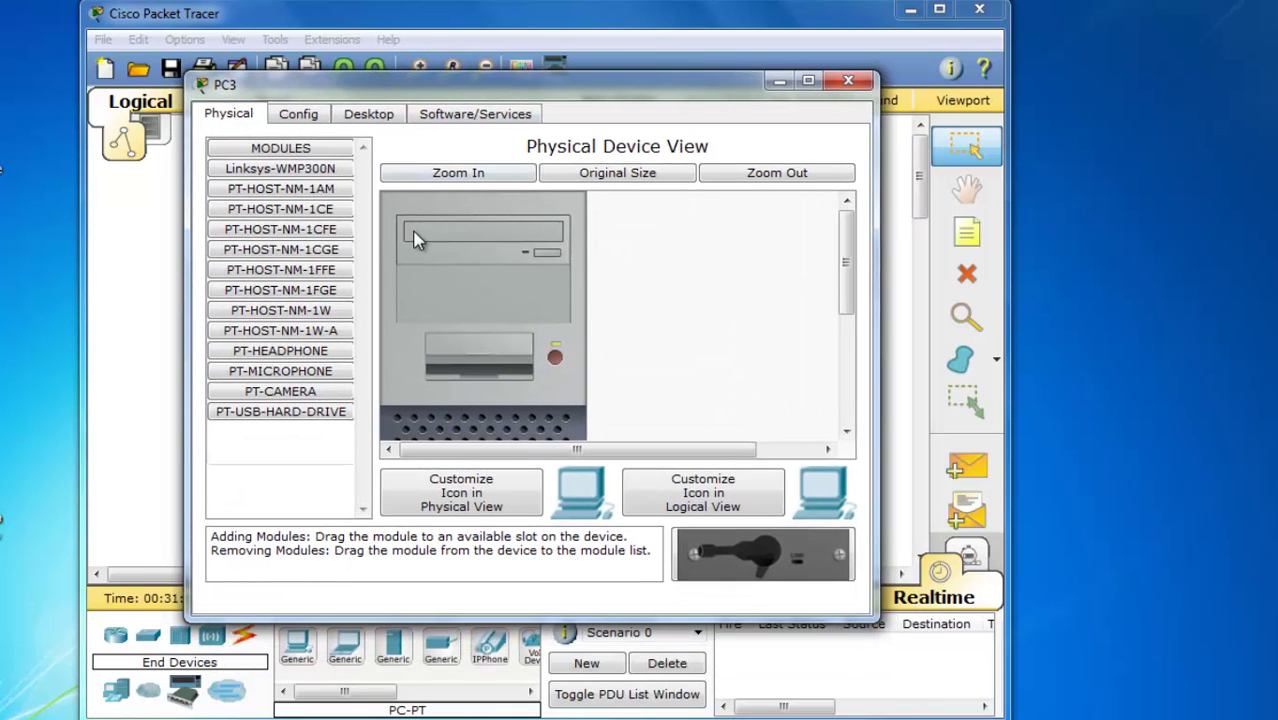
pyautogui.click(305, 116)
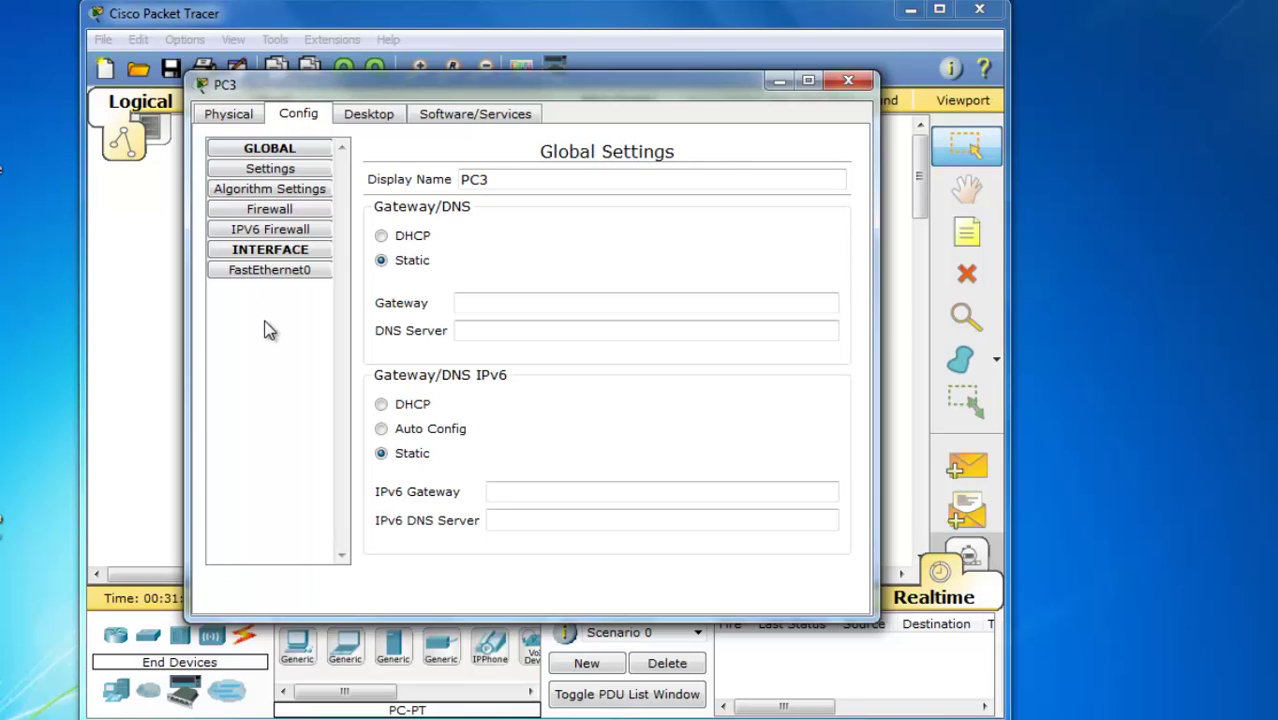
pyautogui.click(277, 213)
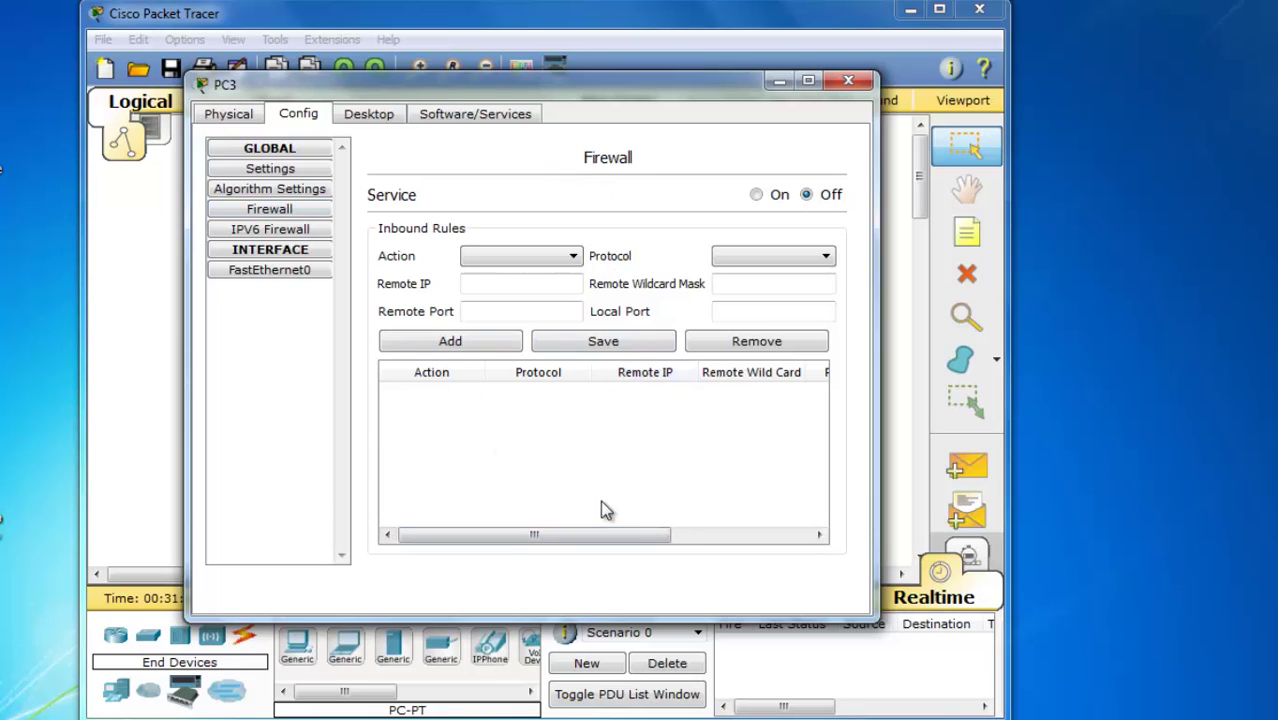
pyautogui.click(246, 238)
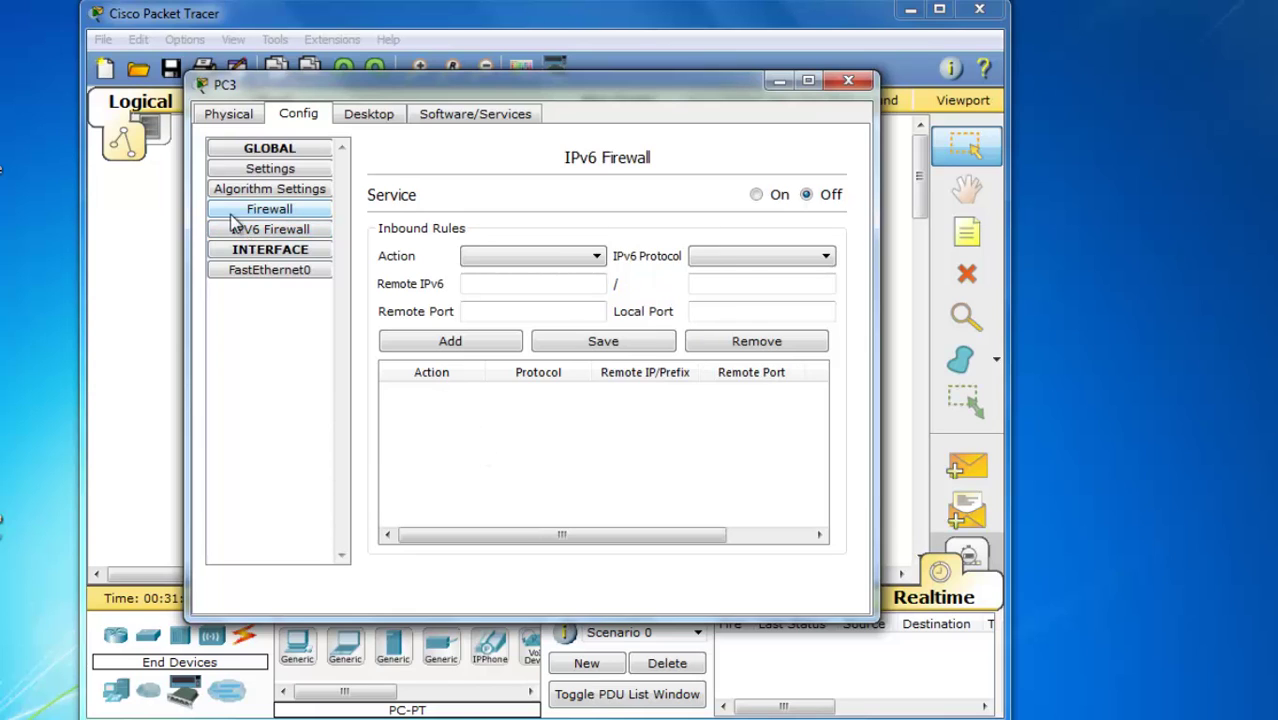
# Step: Check PC3's IP Configuration fields, including the IPv6 DNS Server, then close that panel
pyautogui.click(360, 116)
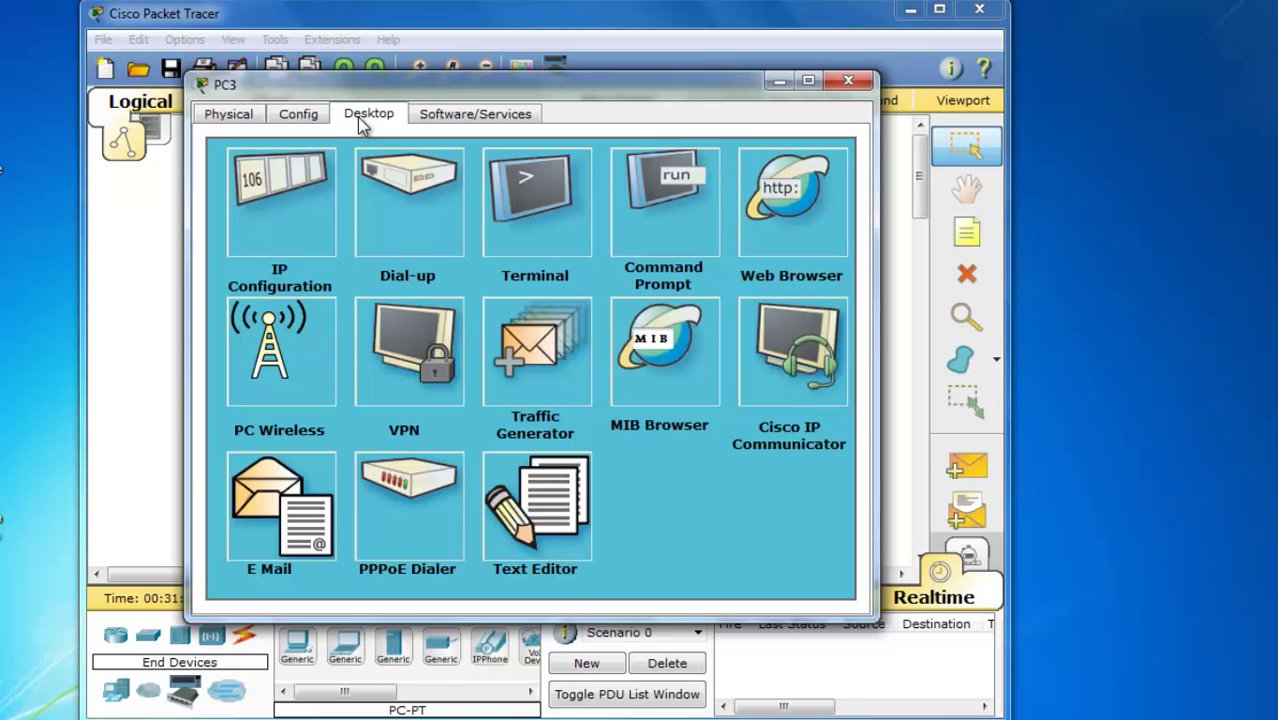
pyautogui.click(278, 195)
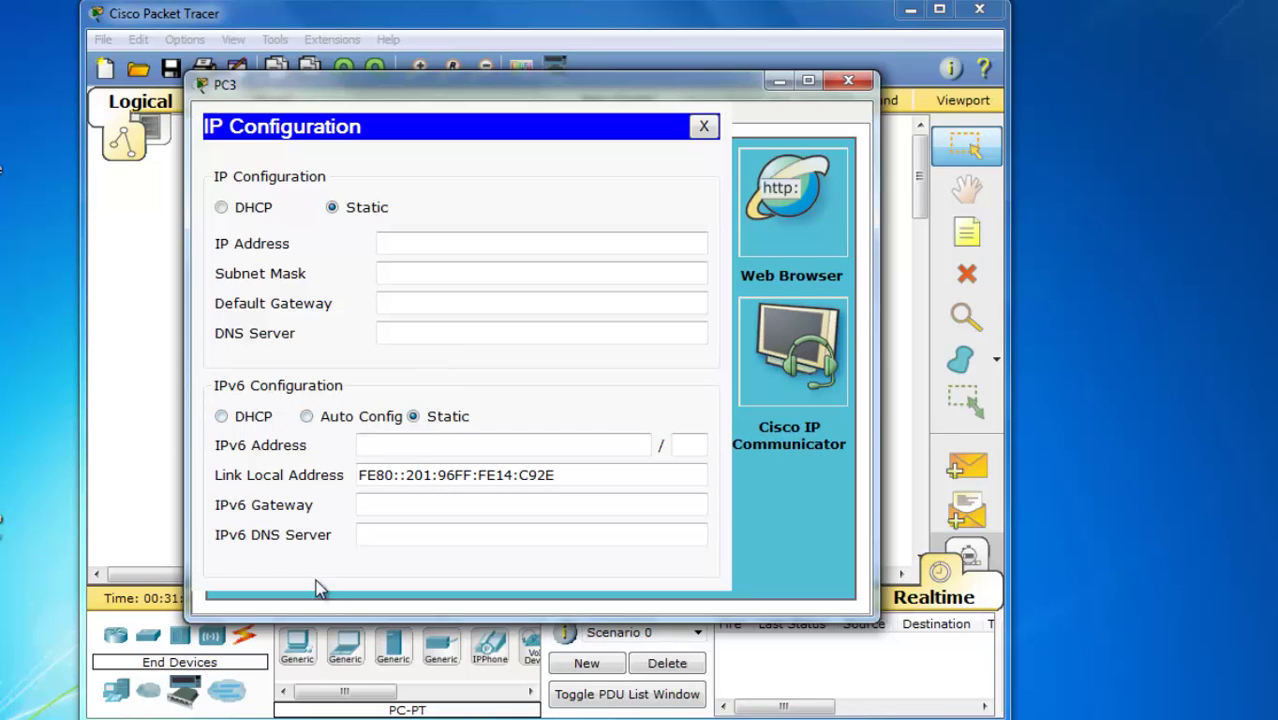
pyautogui.click(414, 540)
pyautogui.click(704, 128)
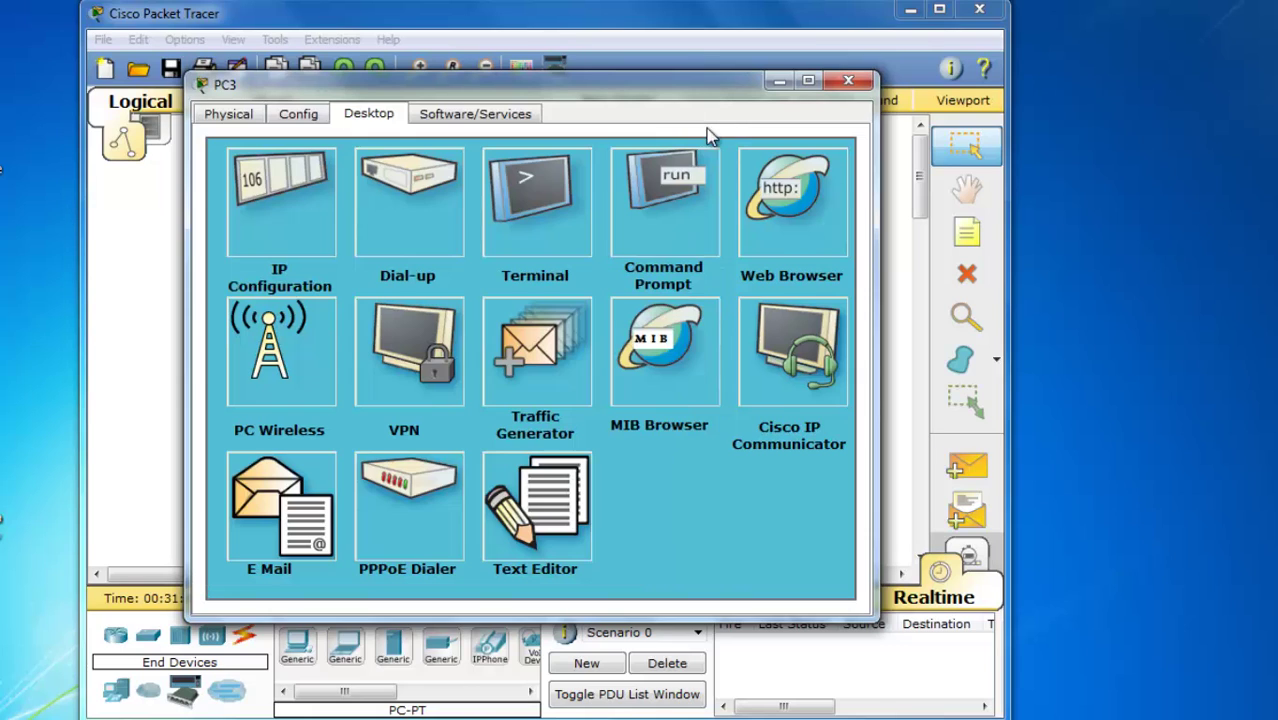
# Step: Close PC3 and place a generic server, Server3, just beside it
pyautogui.click(849, 81)
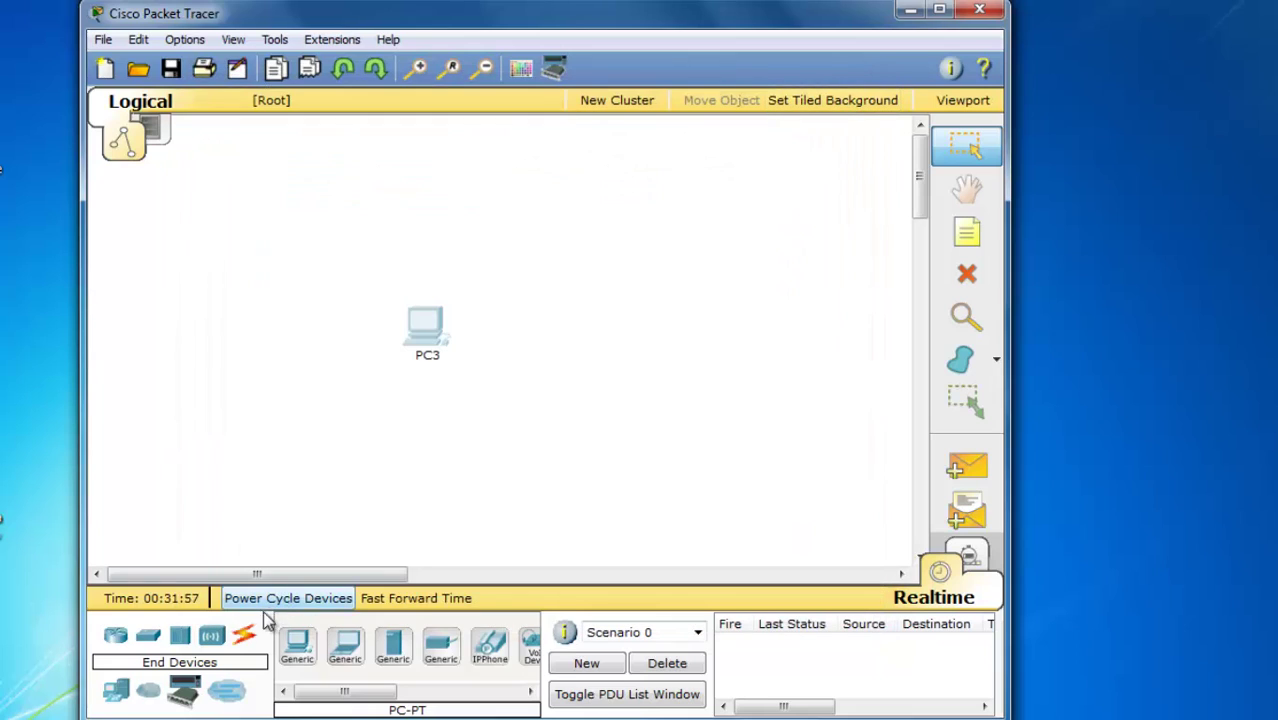
pyautogui.click(393, 645)
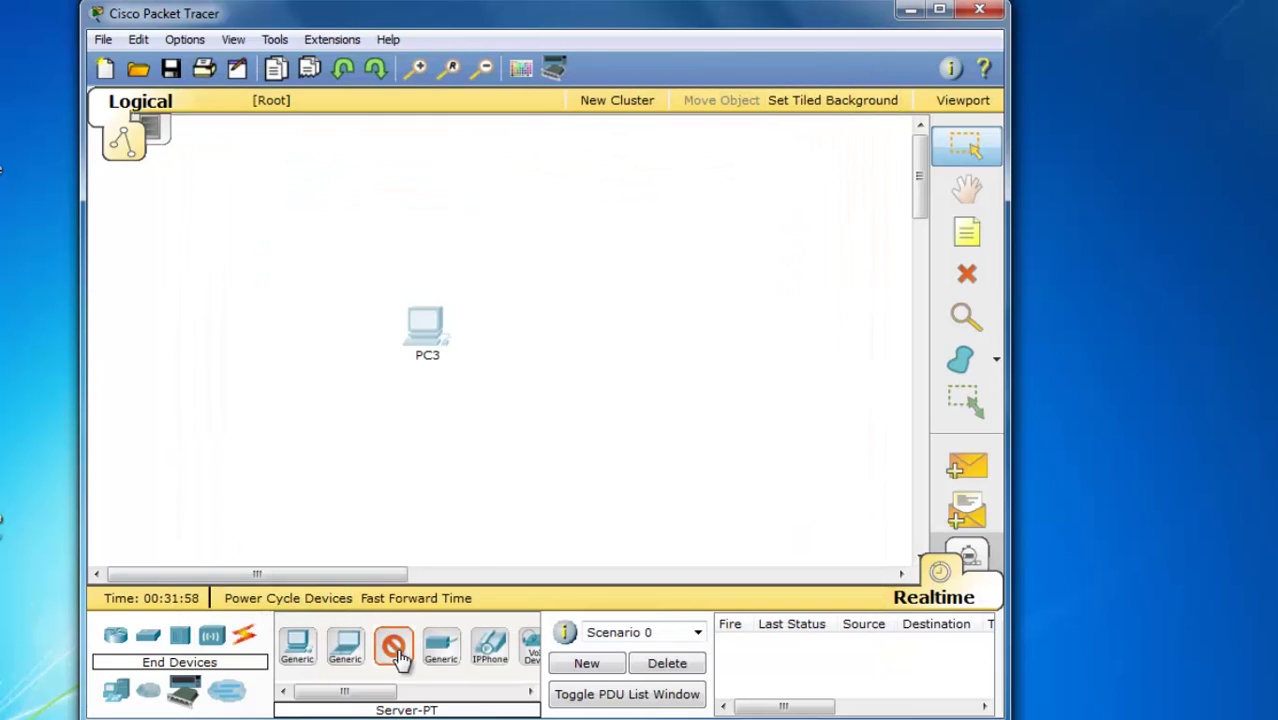
pyautogui.click(566, 307)
pyautogui.moveTo(566, 307); pyautogui.dragTo(554, 330)
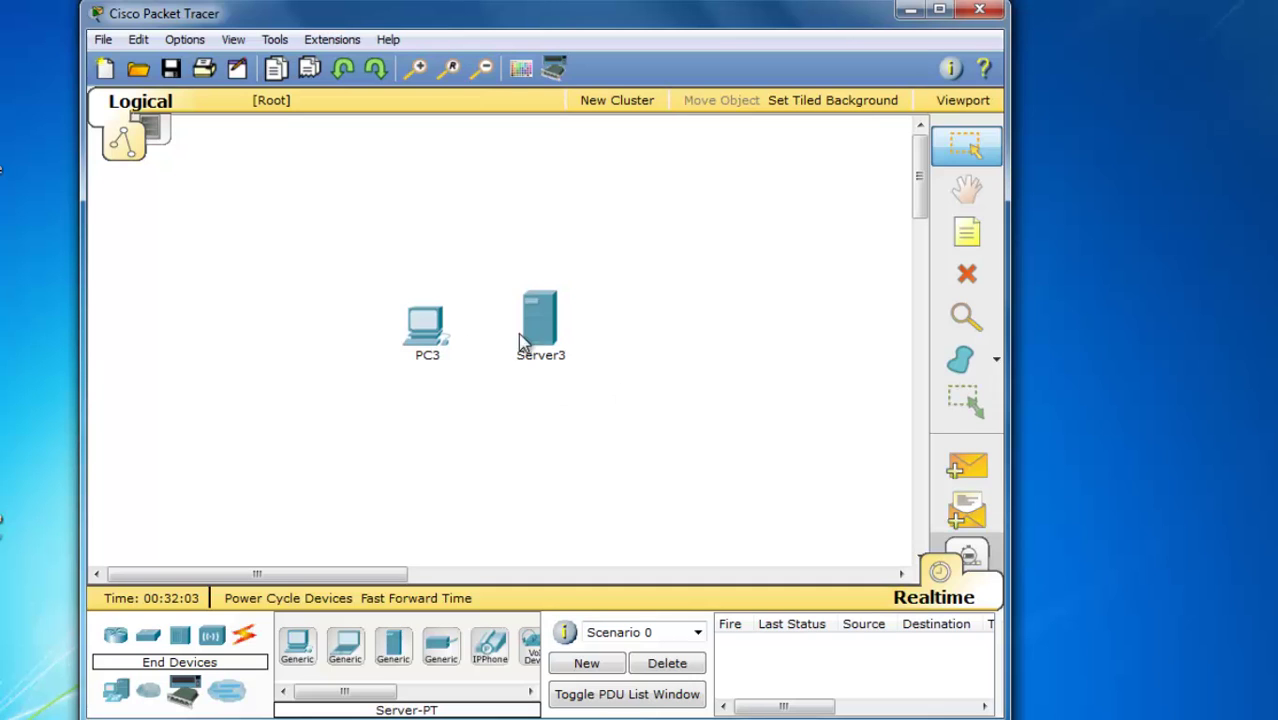
# Step: Power off Server3 and install the PT-HOST-NM-1CGE gigabit module in its empty slot
pyautogui.click(553, 318)
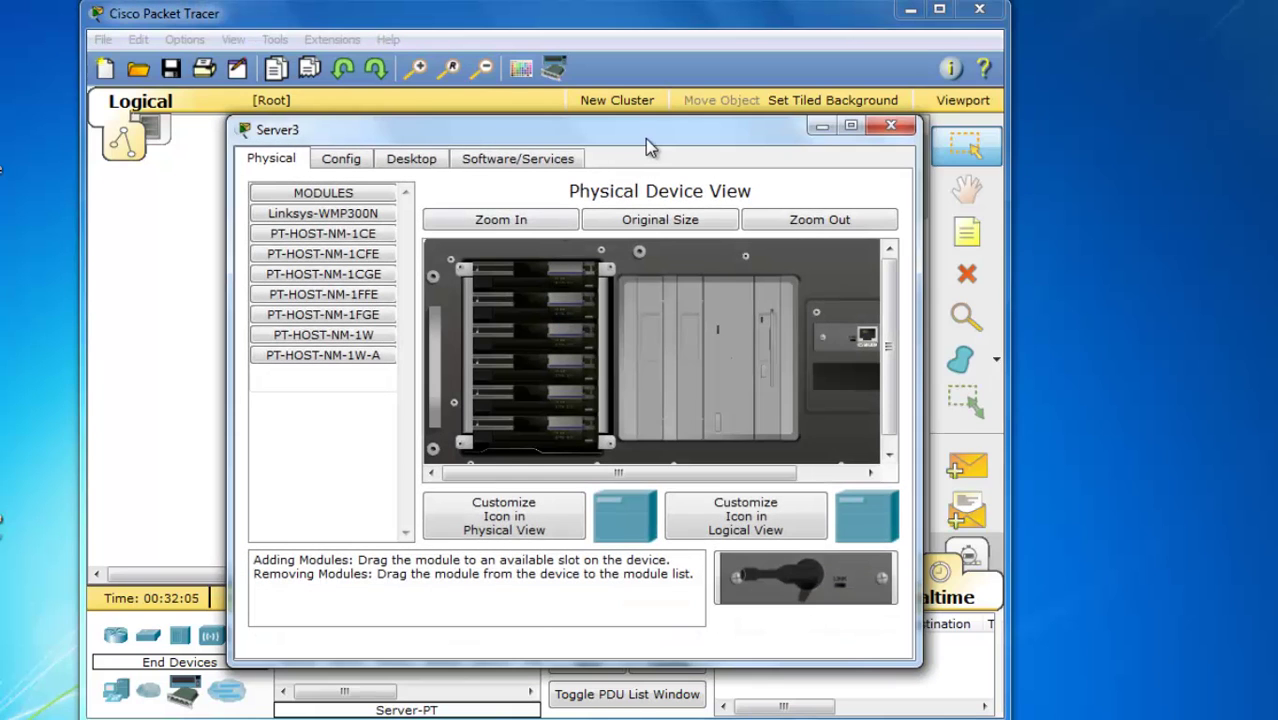
pyautogui.moveTo(648, 136); pyautogui.dragTo(580, 92)
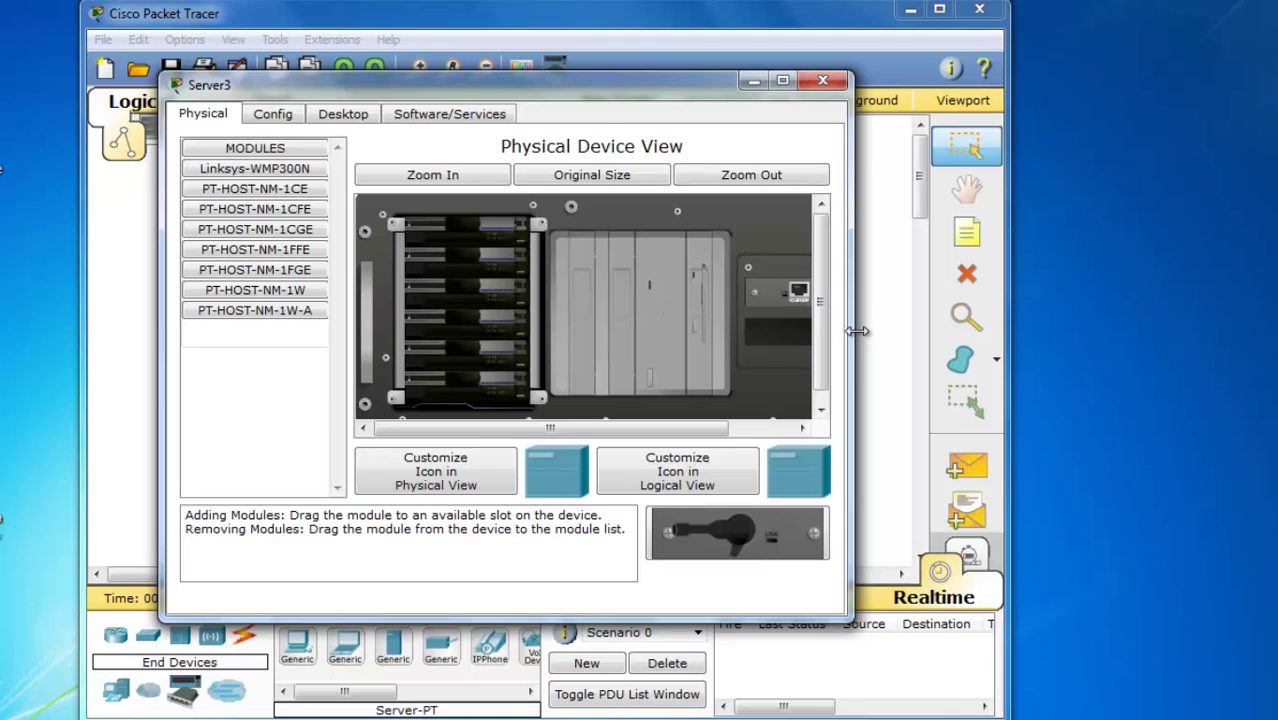
pyautogui.moveTo(850, 330); pyautogui.dragTo(1002, 324)
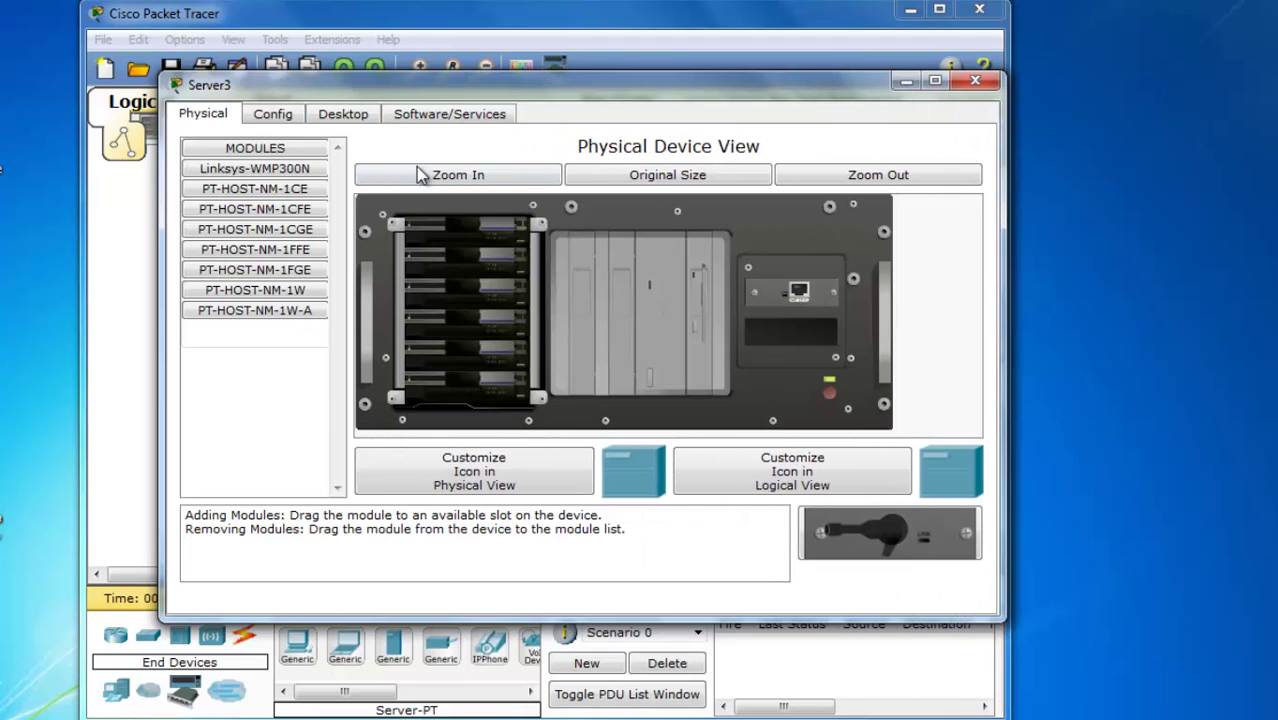
pyautogui.moveTo(519, 84); pyautogui.dragTo(503, 106)
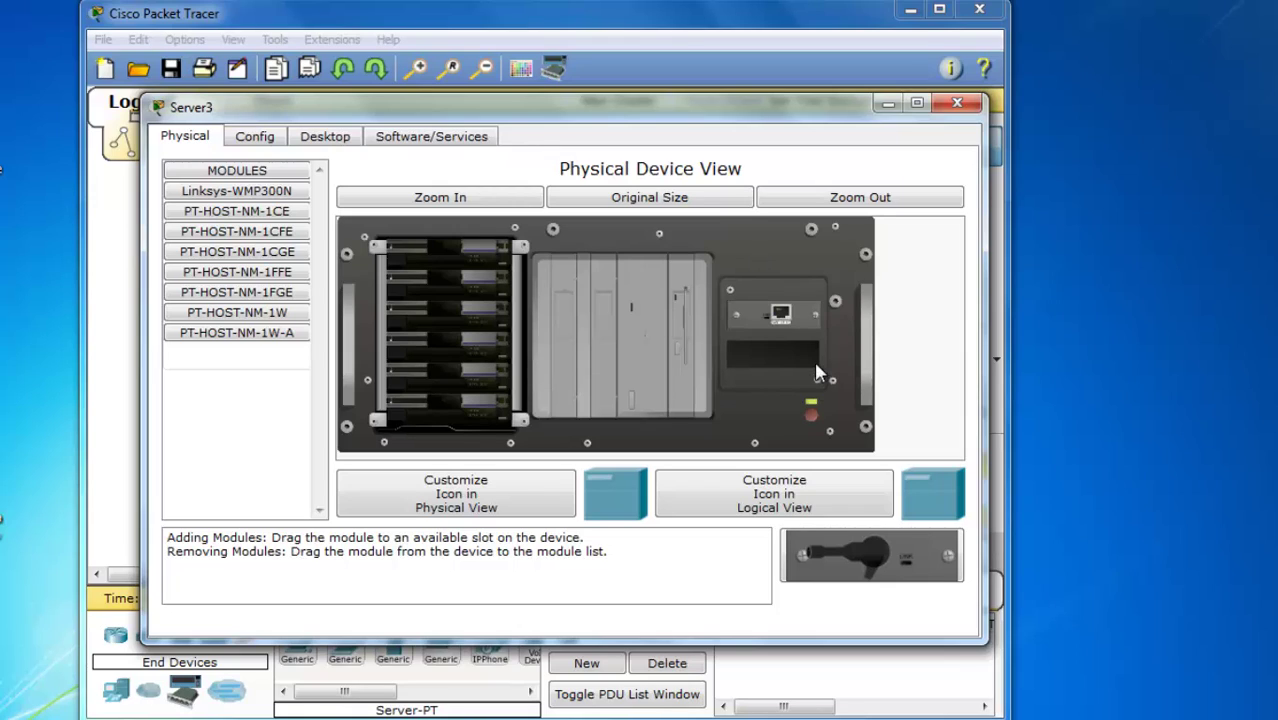
pyautogui.click(813, 415)
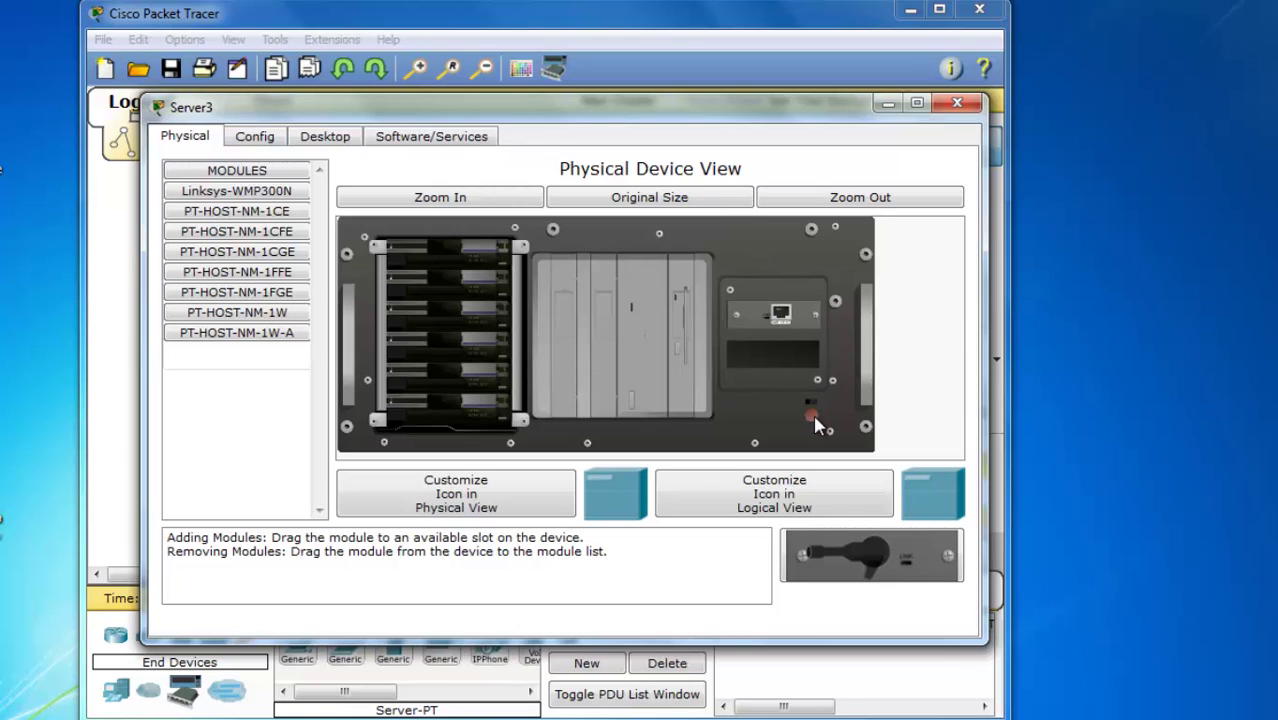
pyautogui.click(243, 256)
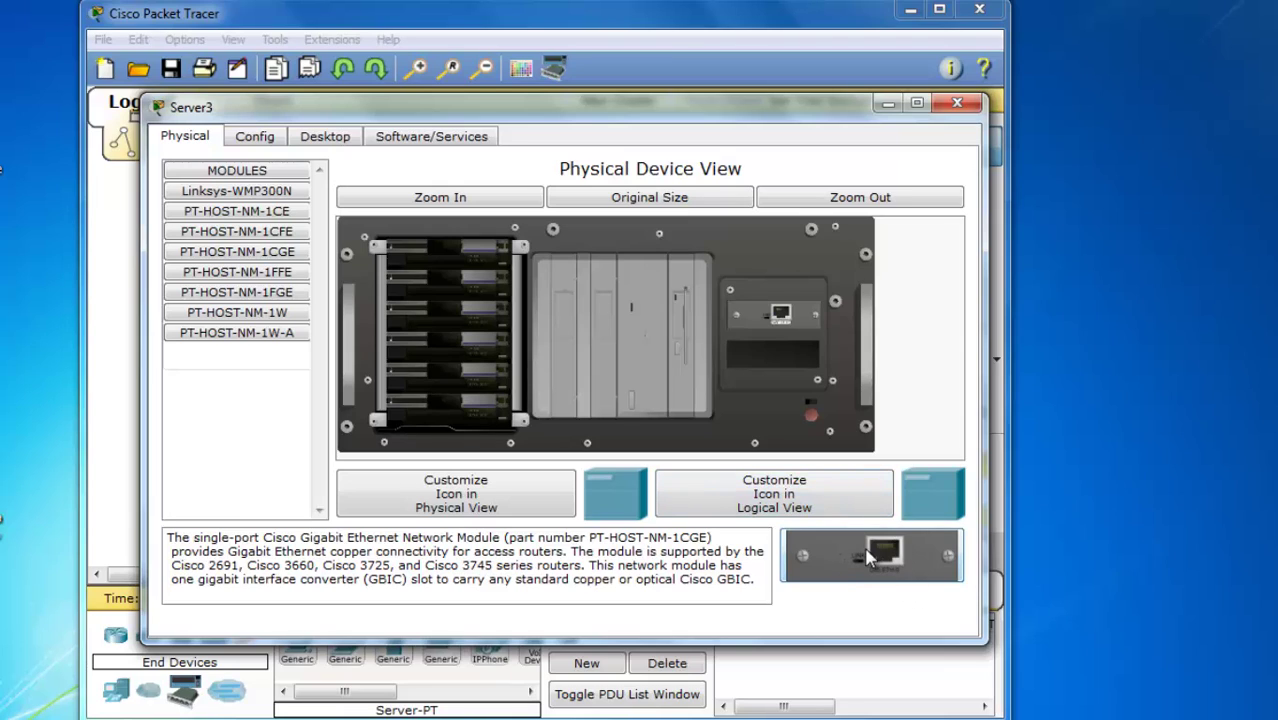
pyautogui.moveTo(872, 558); pyautogui.dragTo(772, 349)
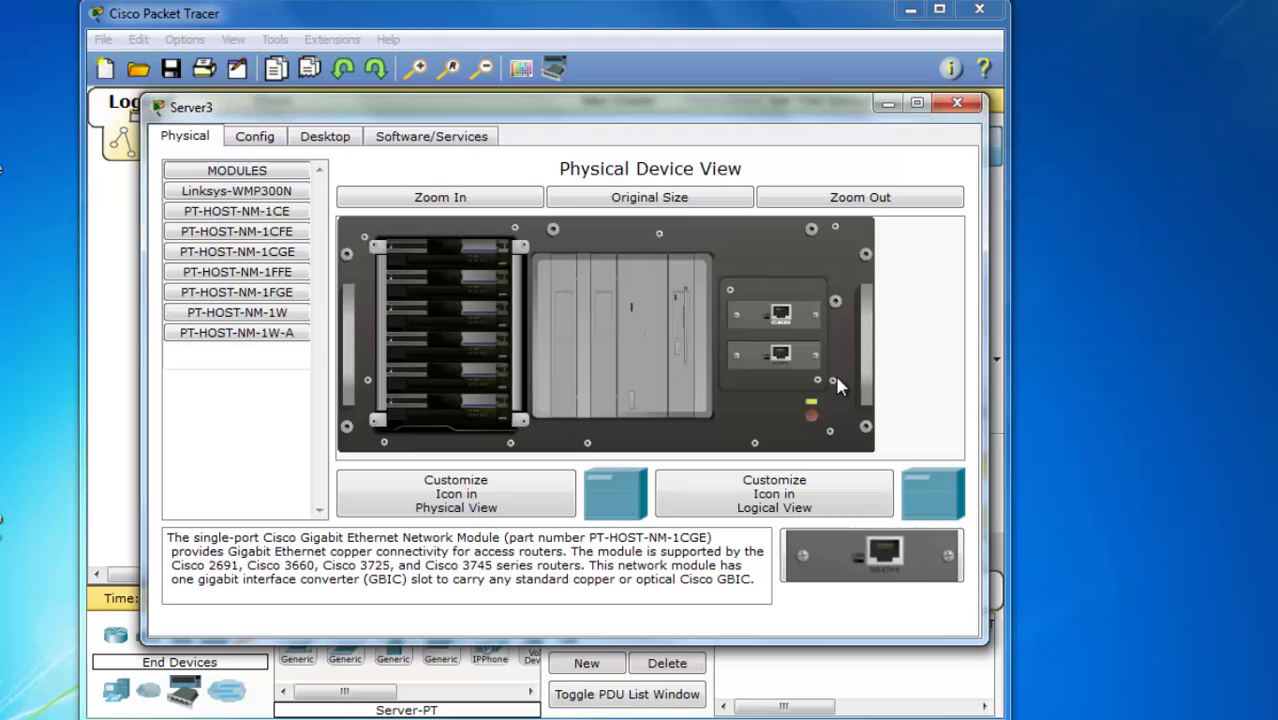
# Step: In Server3's Config, view the GigabitEthernet1 interface settings, then FastEthernet0
pyautogui.click(254, 137)
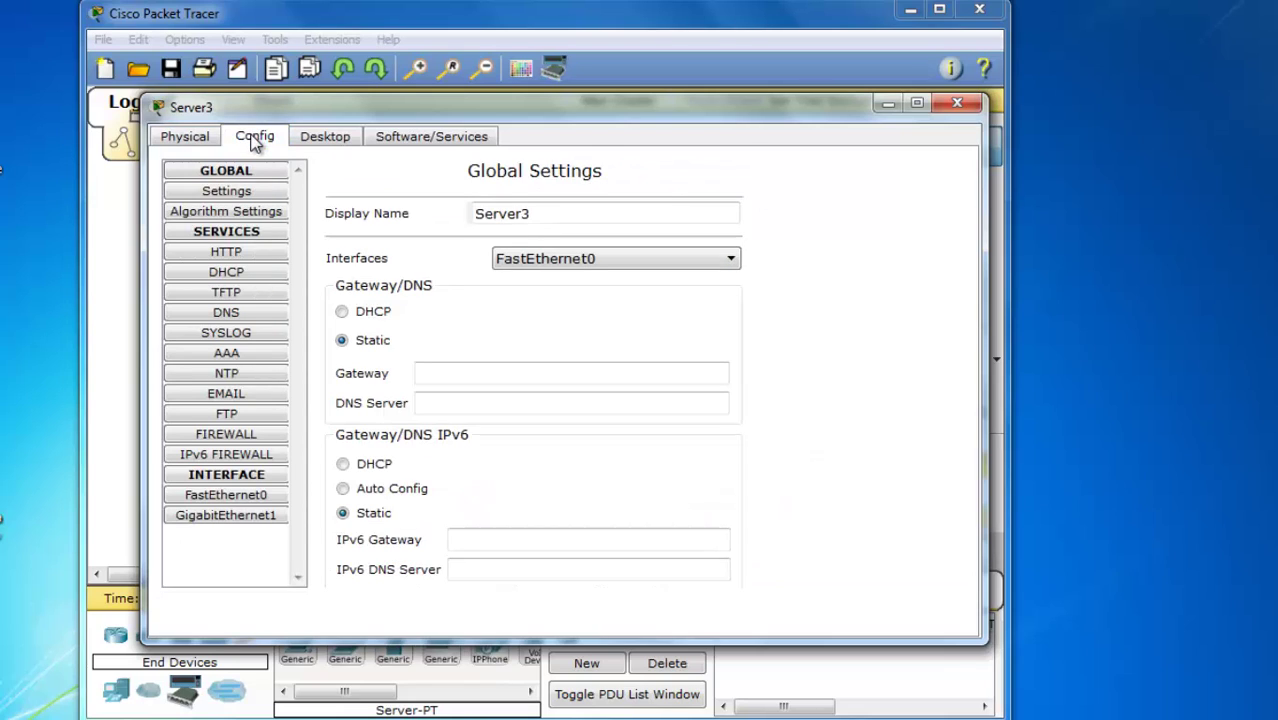
pyautogui.click(226, 518)
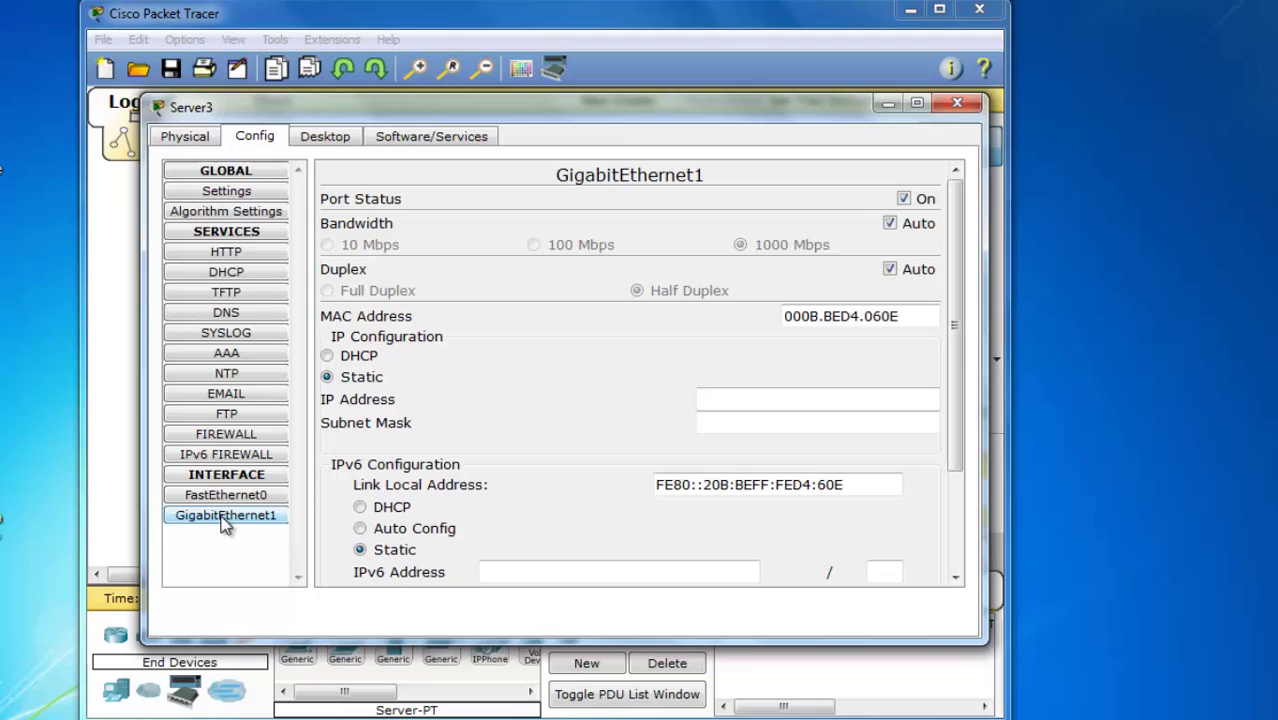
pyautogui.moveTo(952, 324); pyautogui.dragTo(955, 388)
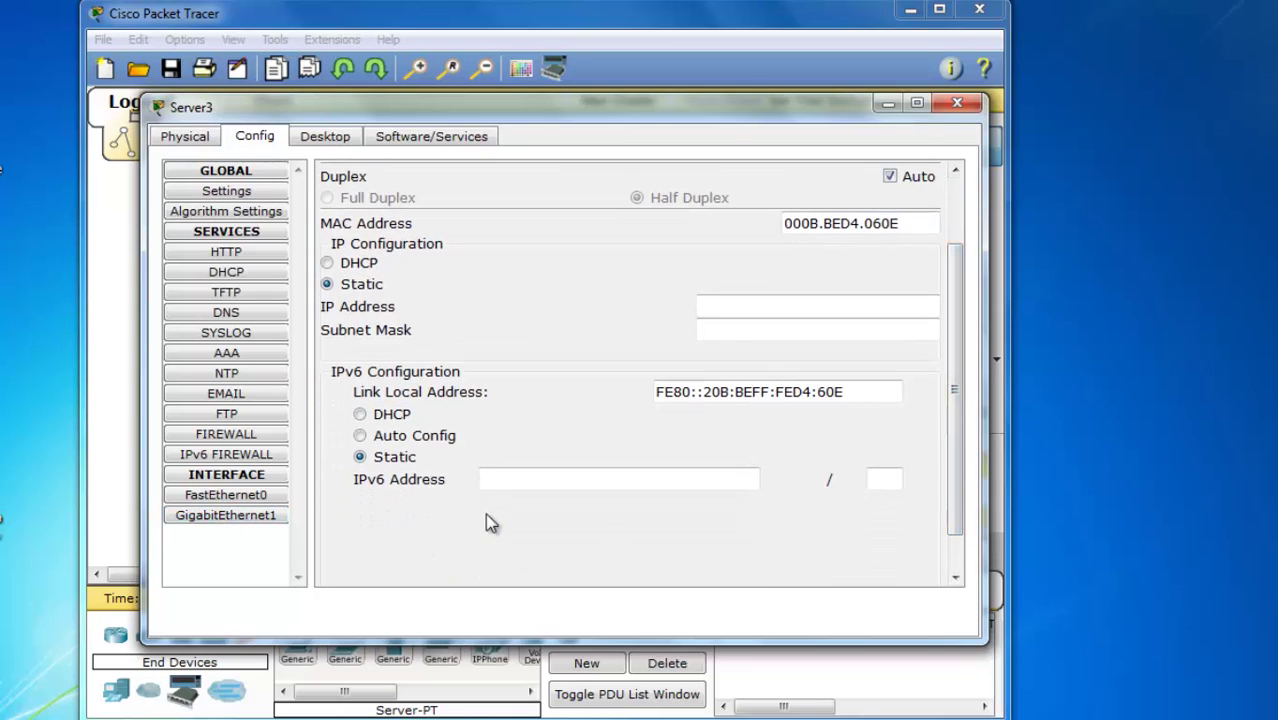
pyautogui.click(222, 495)
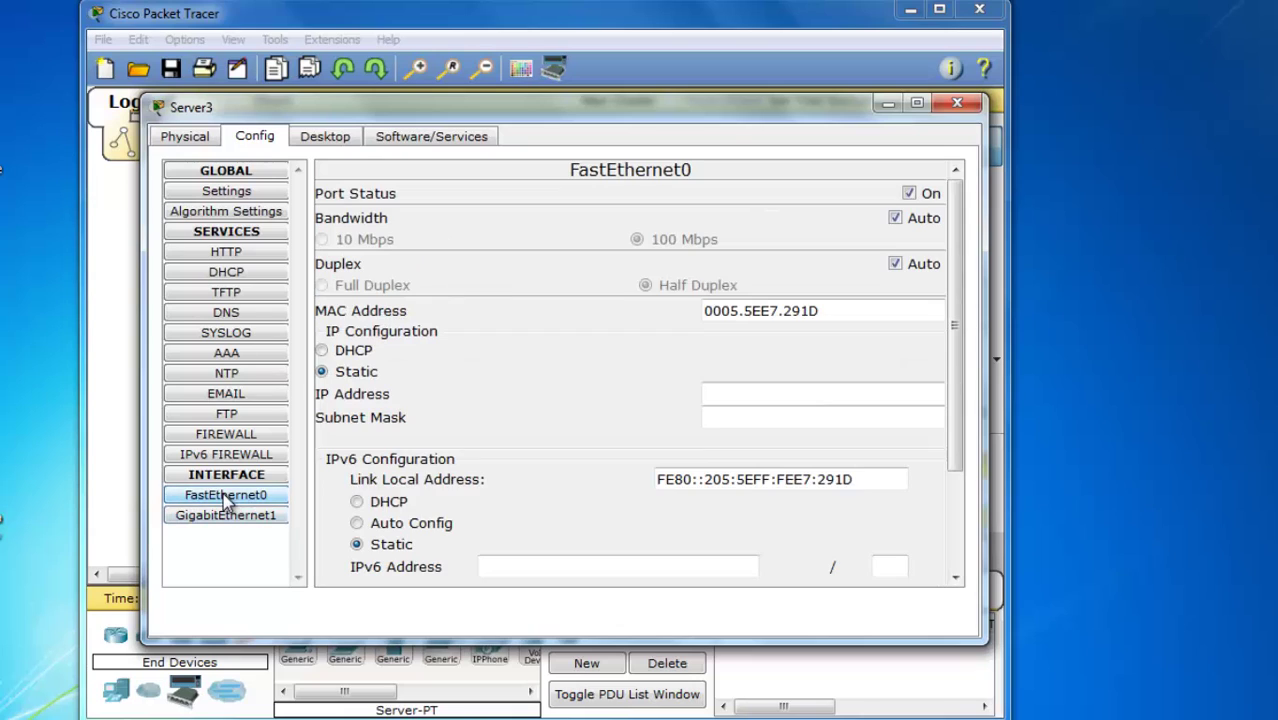
# Step: Step through Server3's NTP, EMAIL, FTP and FIREWALL settings, ending on IPv6 FIREWALL
pyautogui.click(245, 375)
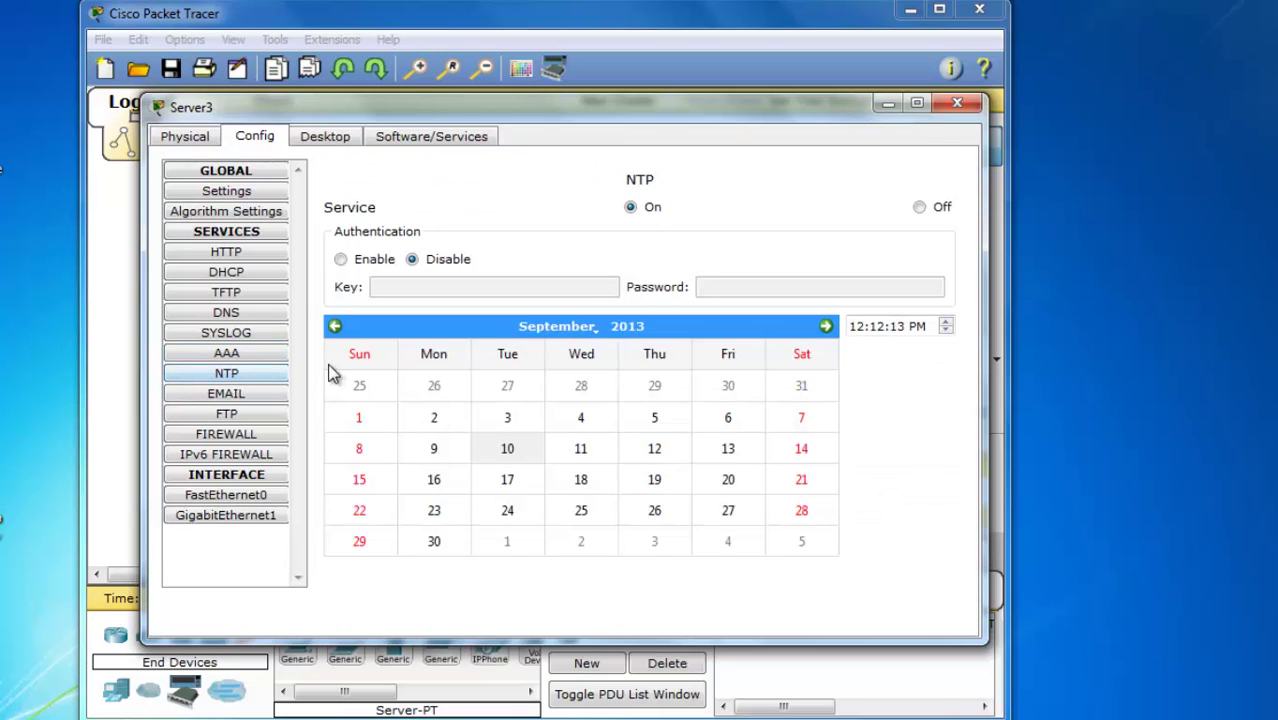
pyautogui.click(255, 392)
pyautogui.click(249, 418)
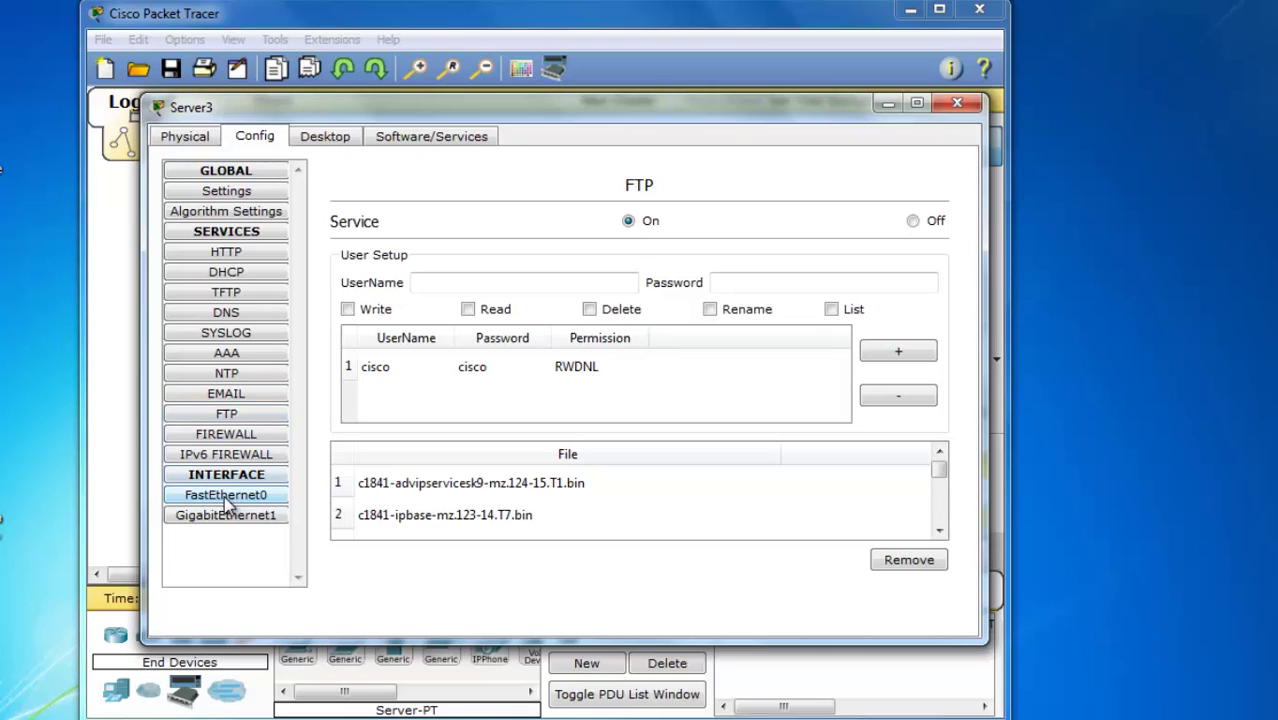
pyautogui.click(278, 436)
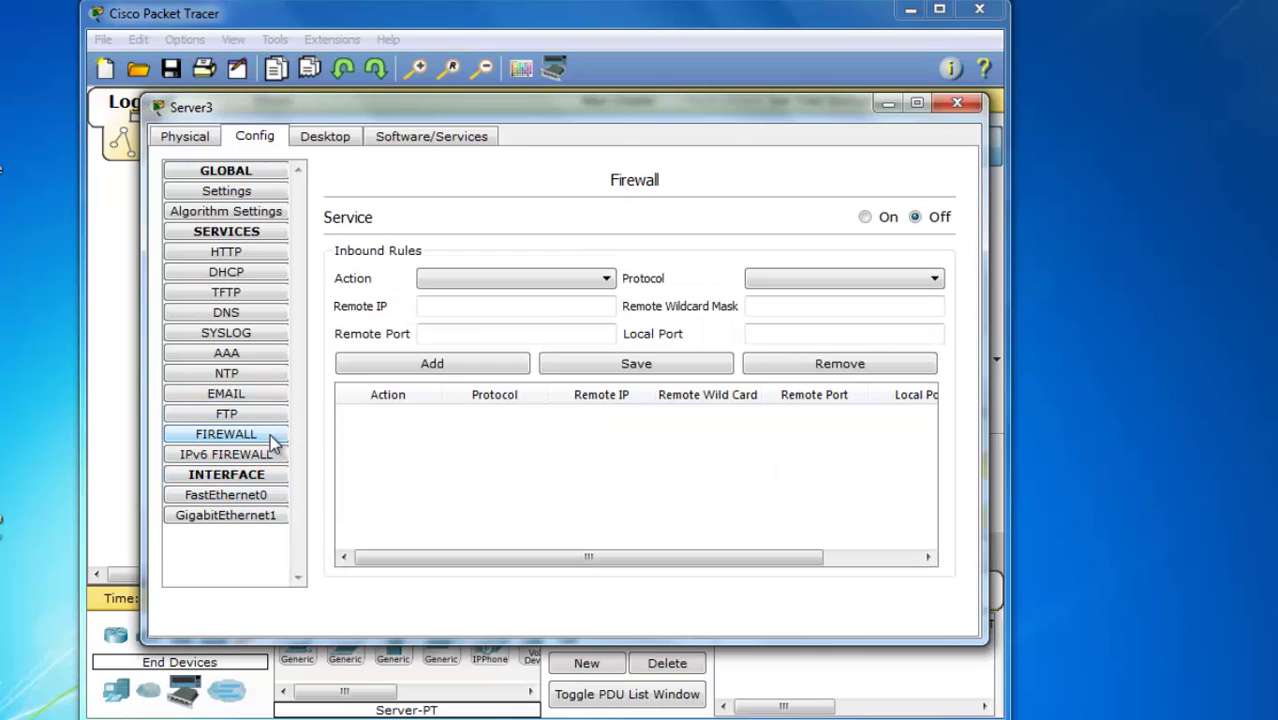
pyautogui.click(262, 458)
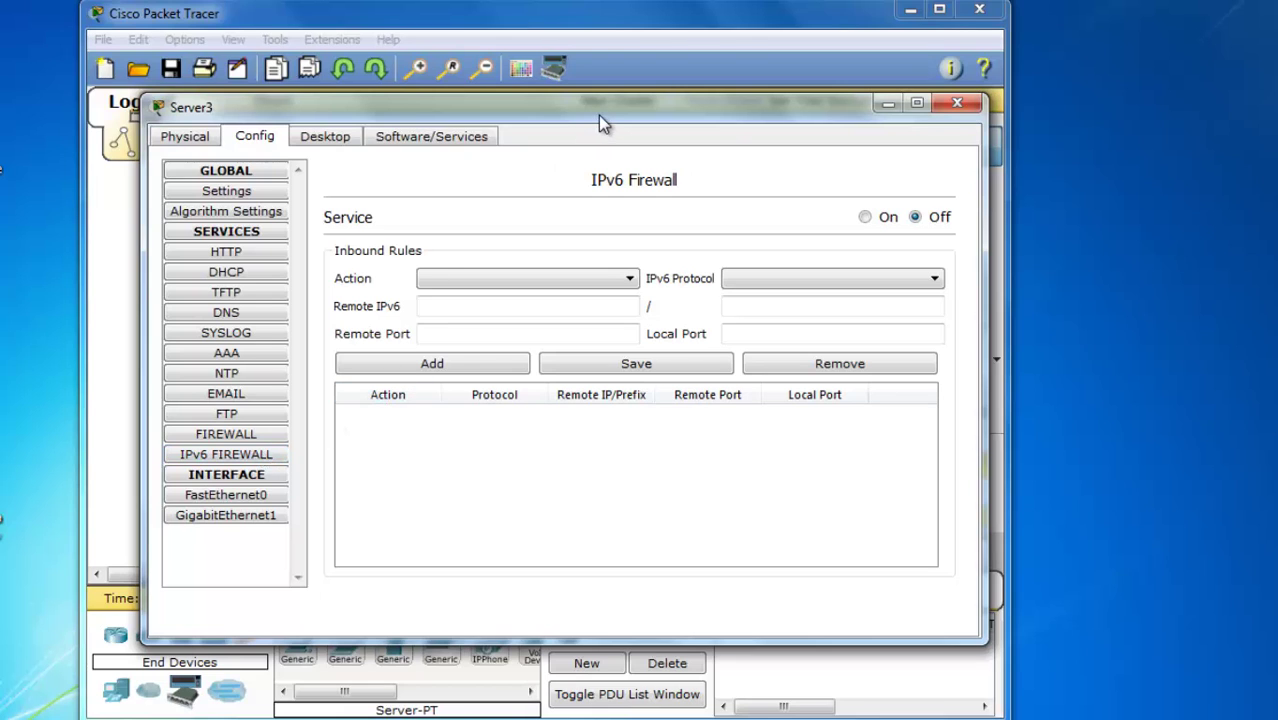
pyautogui.moveTo(598, 115)
pyautogui.mouseDown()
pyautogui.moveTo(571, 86)
pyautogui.moveTo(585, 104)
pyautogui.mouseUp()
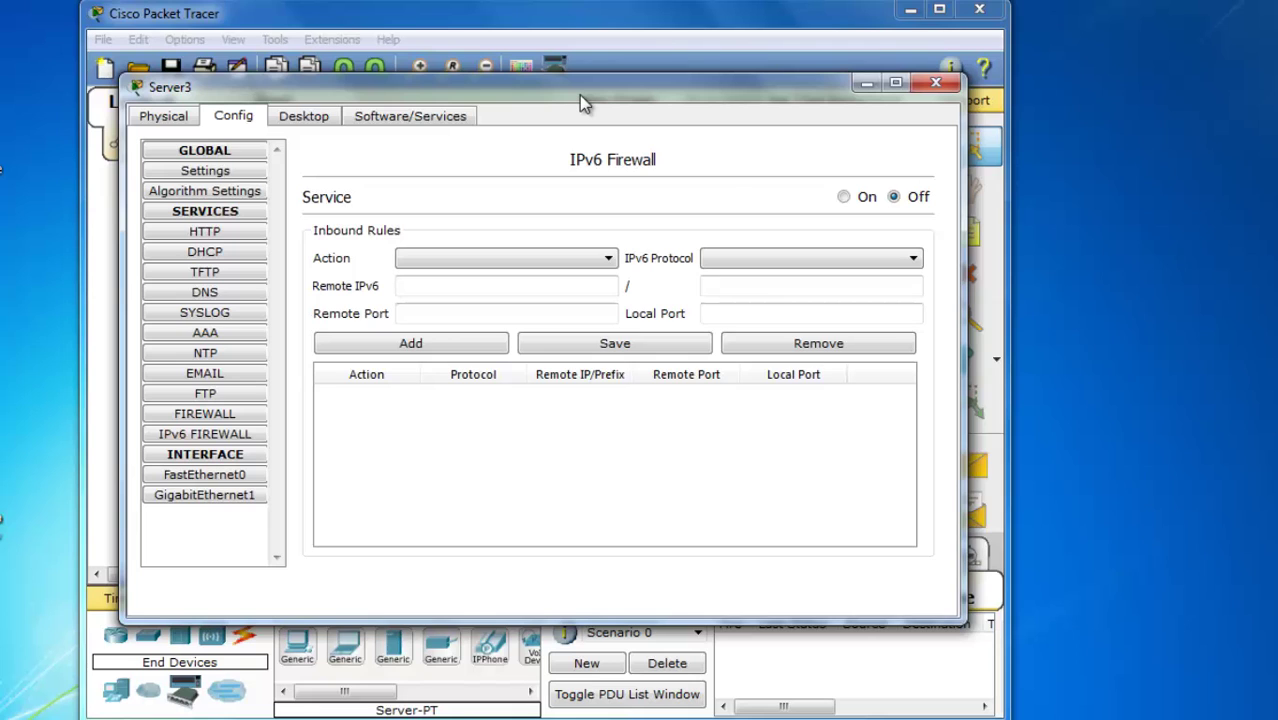
# Step: Place 1941, 2901 and 2911 routers as Router0–Router2, nudging Router0 slightly higher
pyautogui.click(936, 82)
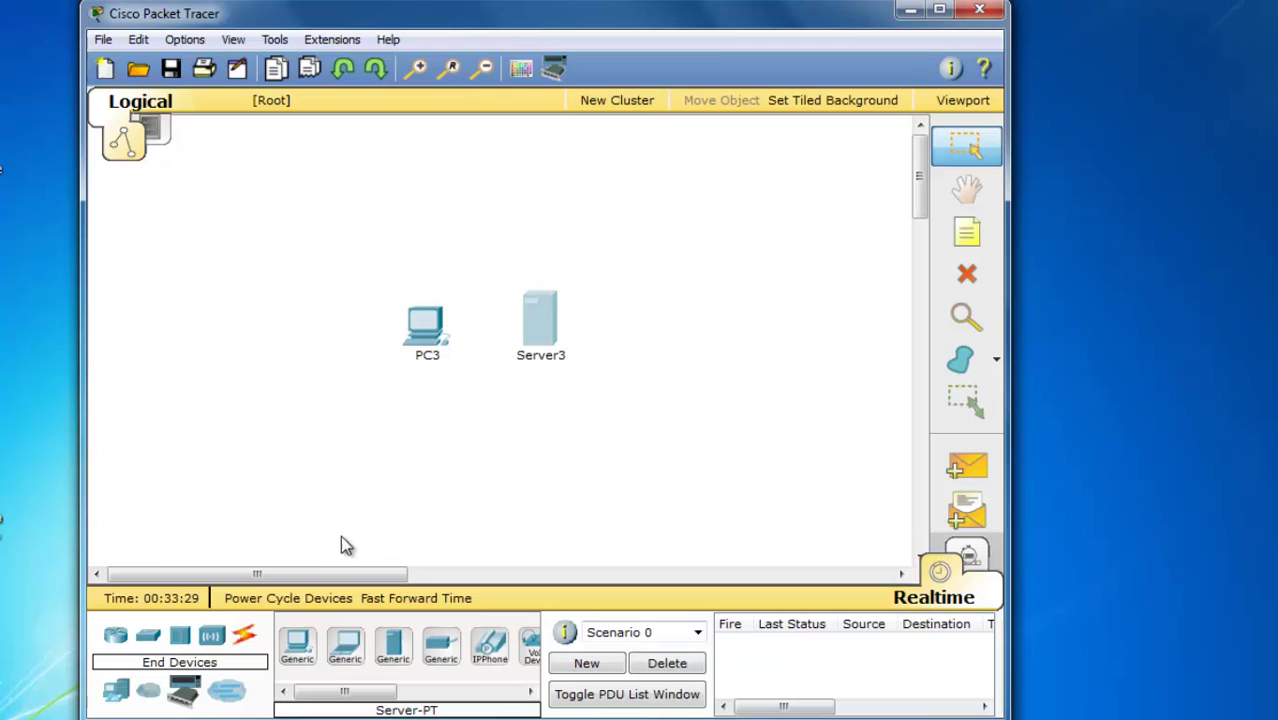
pyautogui.click(116, 640)
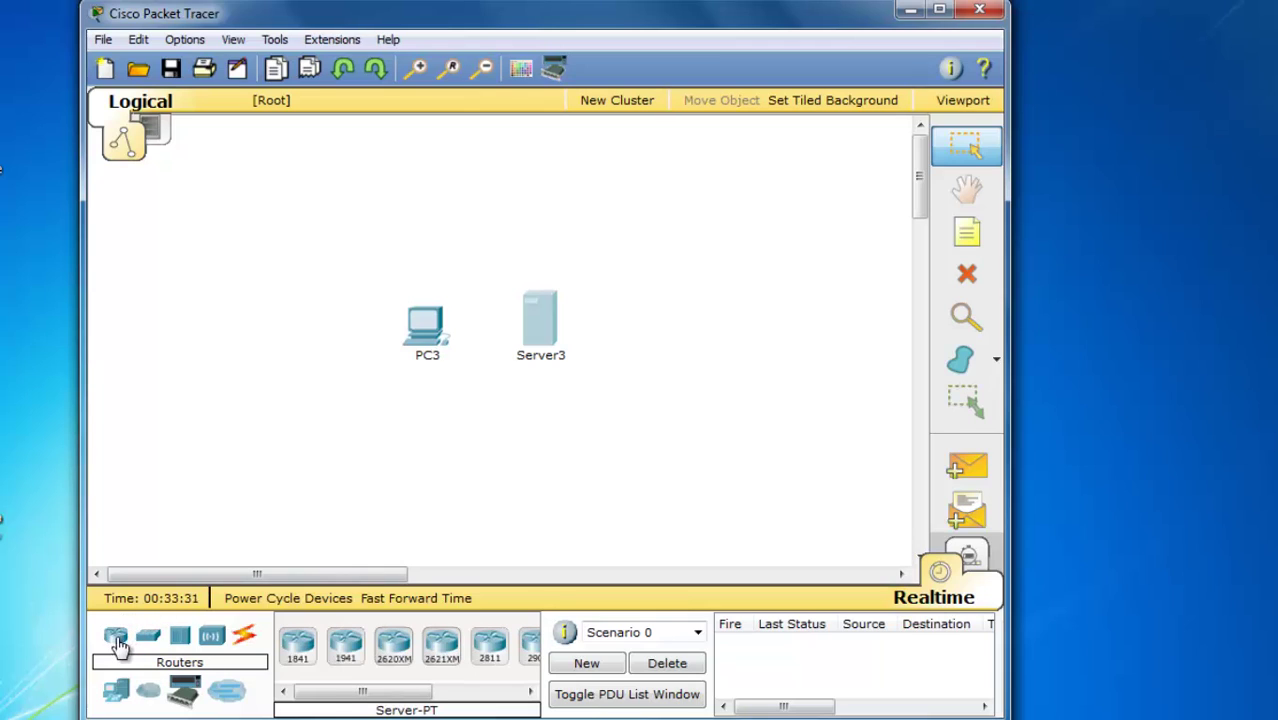
pyautogui.moveTo(359, 670); pyautogui.dragTo(392, 568)
pyautogui.moveTo(681, 310); pyautogui.dragTo(690, 275)
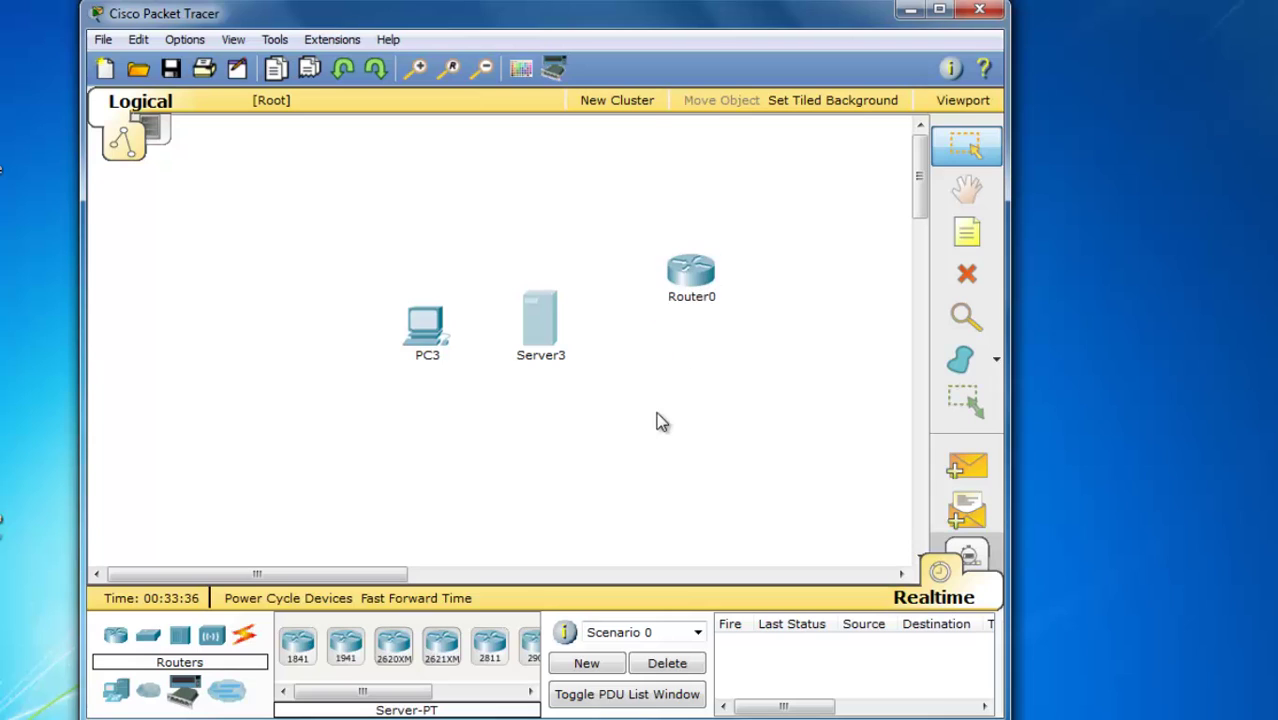
pyautogui.moveTo(392, 697); pyautogui.dragTo(466, 697)
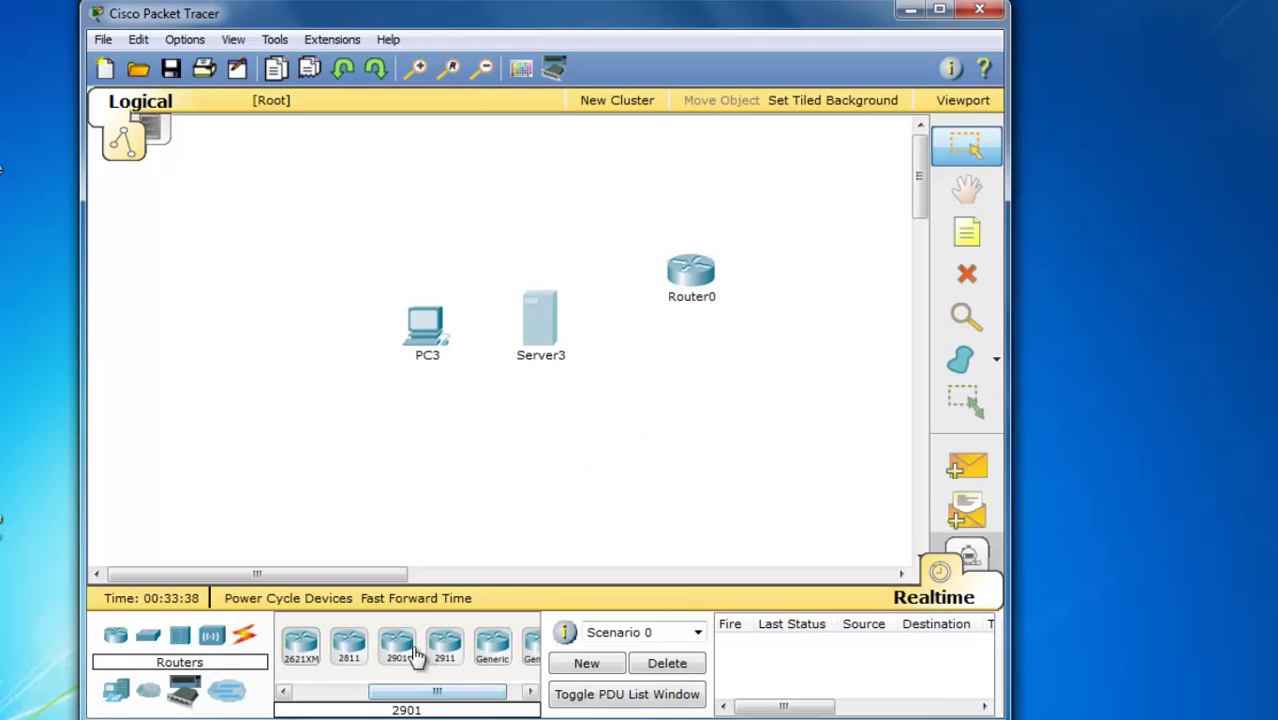
pyautogui.moveTo(410, 650); pyautogui.dragTo(700, 370)
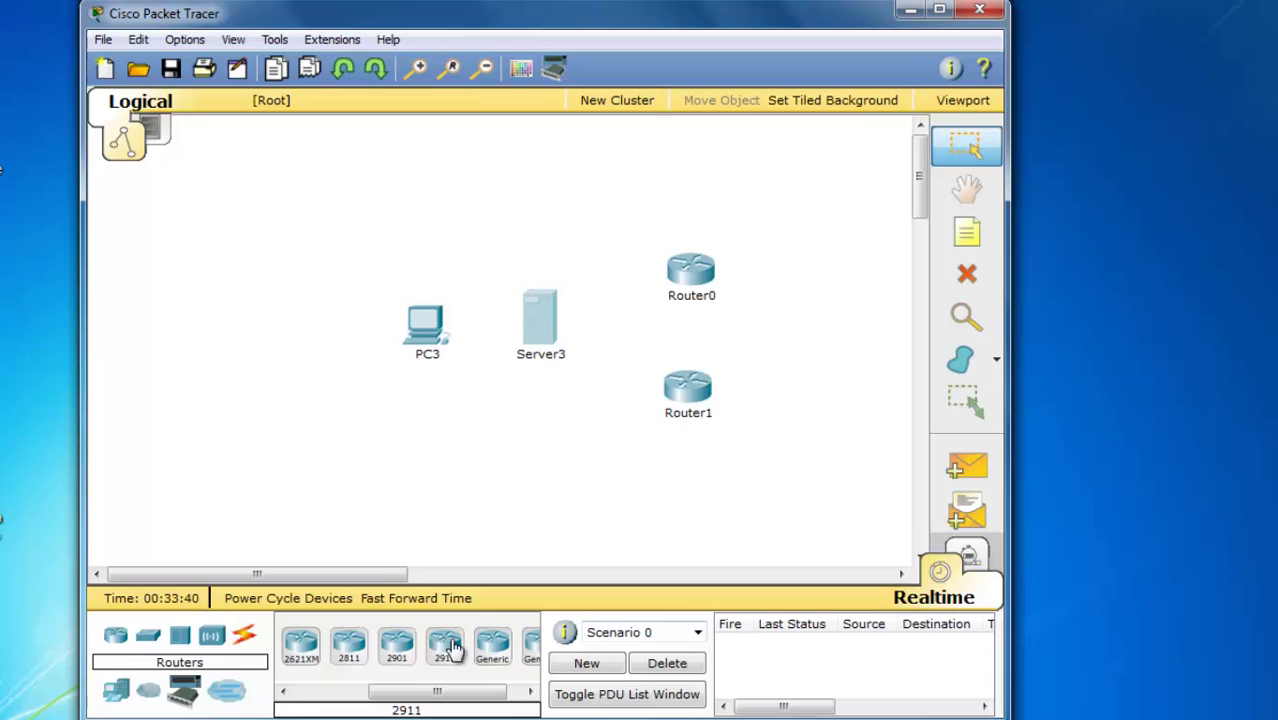
pyautogui.moveTo(444, 645); pyautogui.dragTo(665, 514)
pyautogui.moveTo(686, 464); pyautogui.dragTo(686, 466)
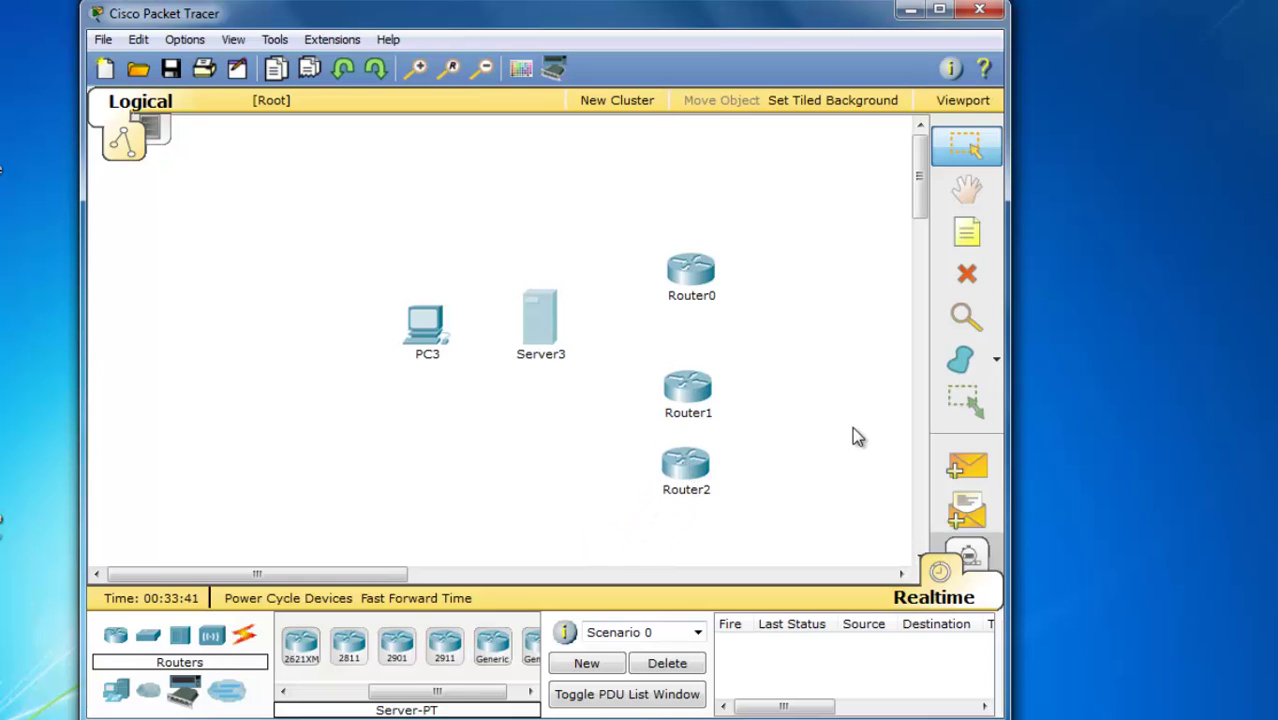
pyautogui.moveTo(690, 277); pyautogui.dragTo(691, 247)
# Step: Open Router0's physical view and select the HWIC-8A module to read its description
pyautogui.click(691, 247)
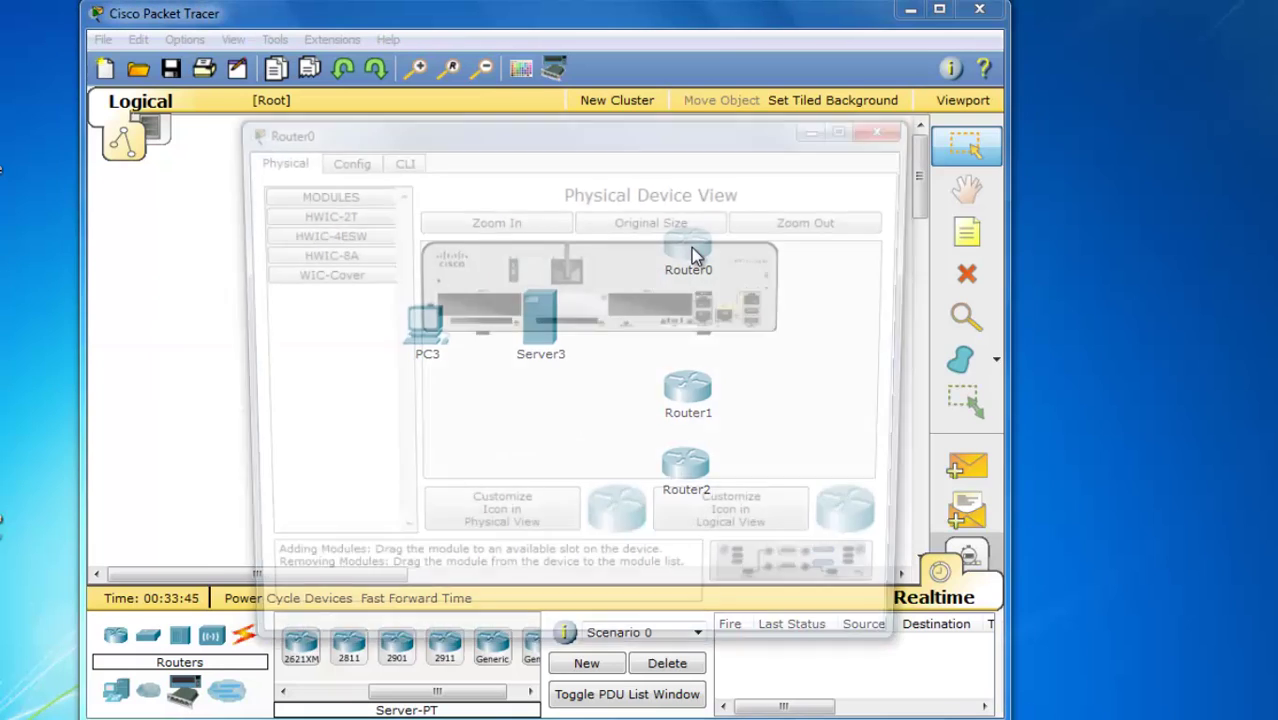
pyautogui.moveTo(595, 137); pyautogui.dragTo(537, 102)
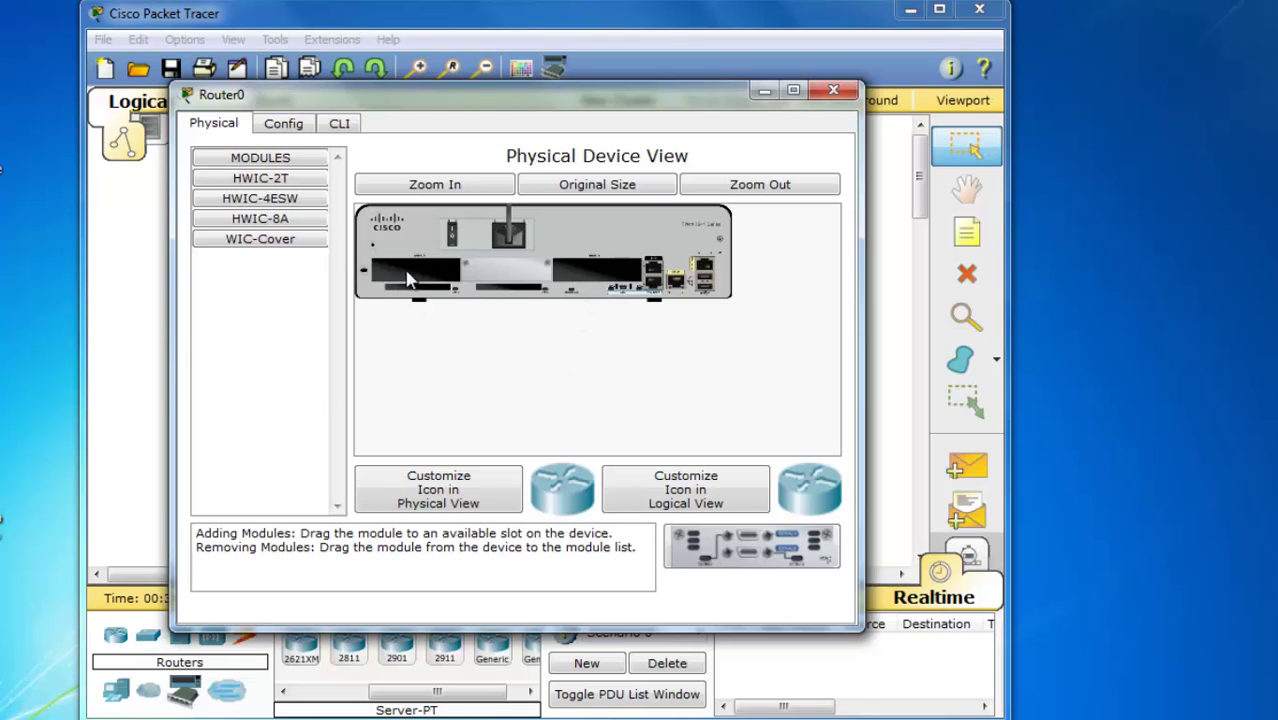
pyautogui.click(590, 283)
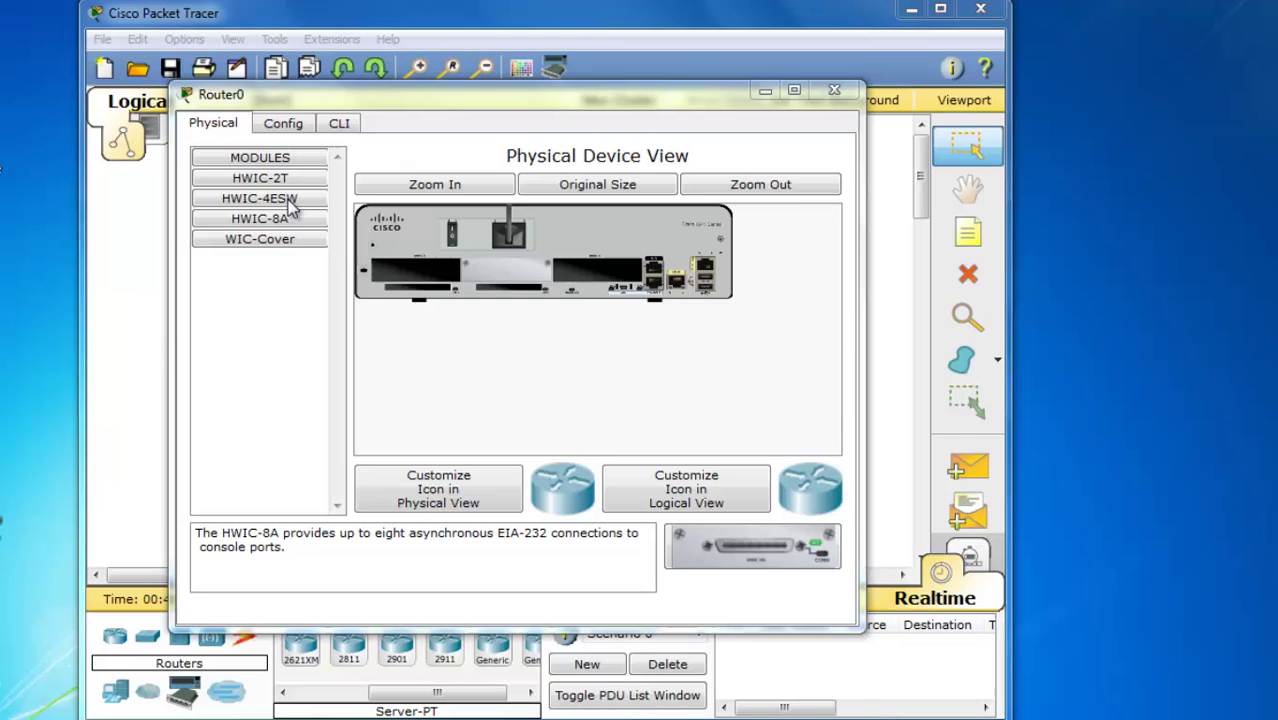
pyautogui.click(260, 218)
pyautogui.click(269, 224)
# Step: In Router0's CLI, decline the setup dialog, enter enable mode and page through show run
pyautogui.click(340, 123)
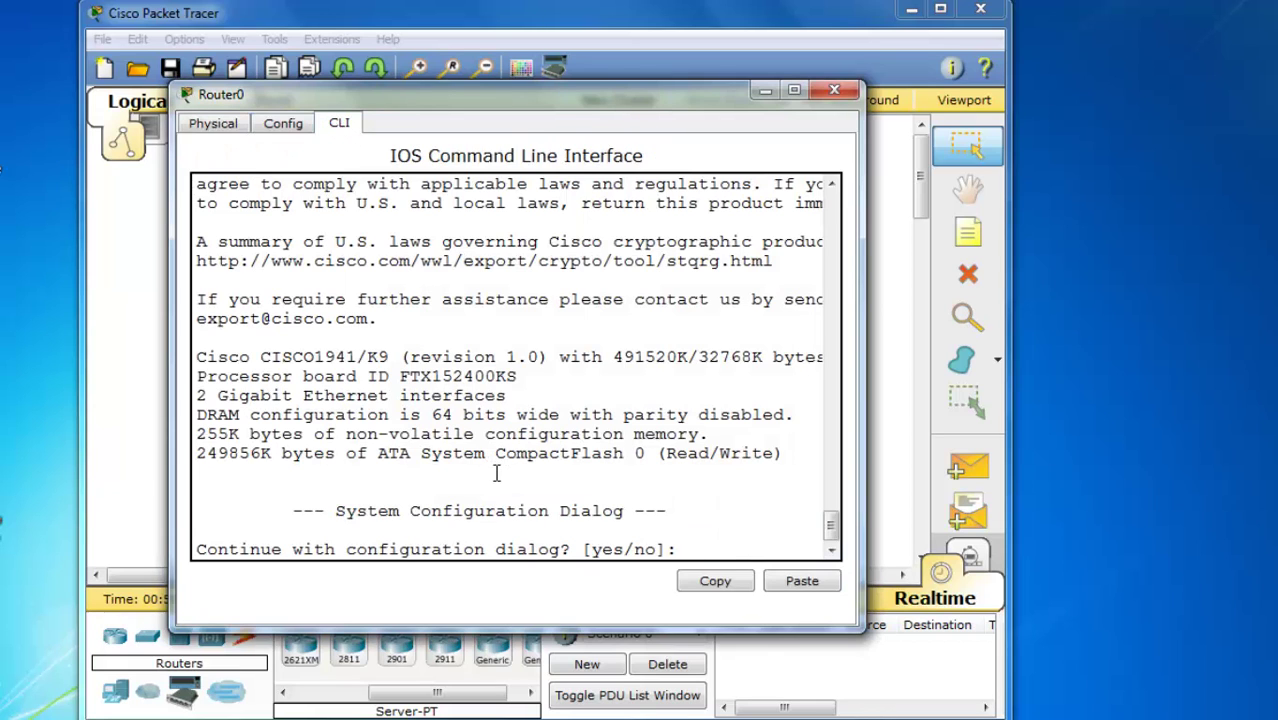
pyautogui.write('no')
pyautogui.press('Return')
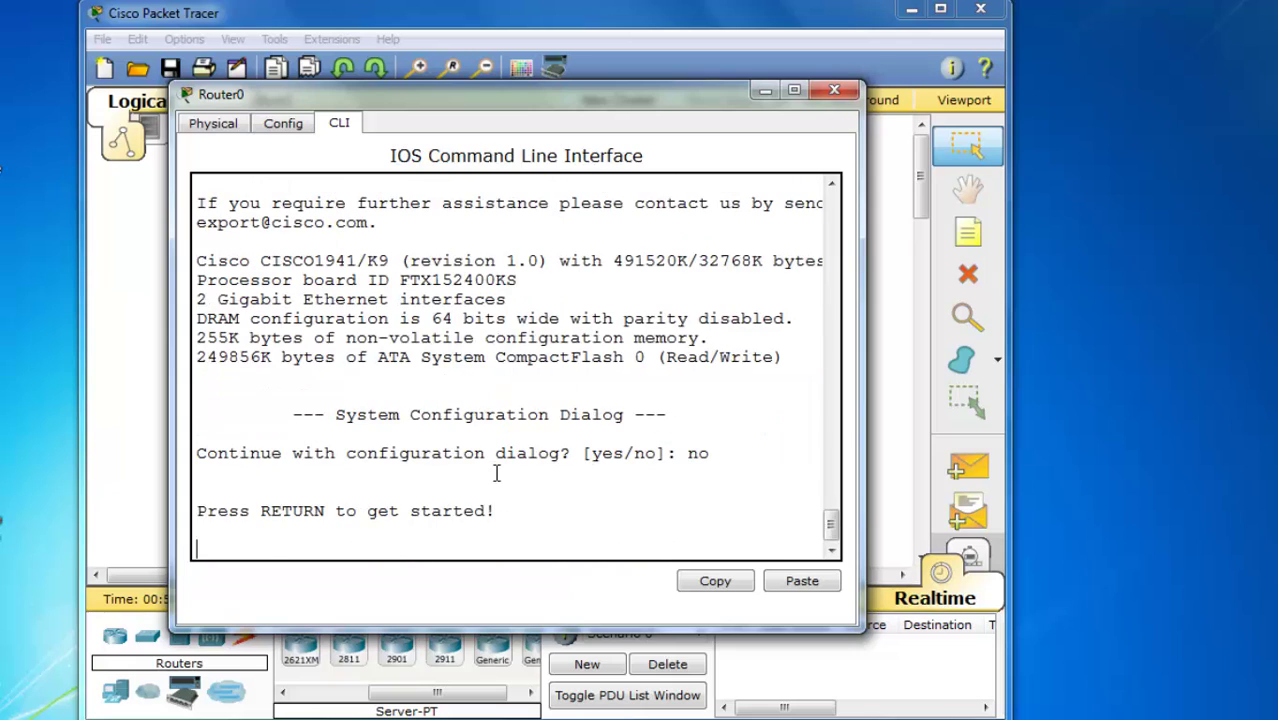
pyautogui.press('Return')
pyautogui.write('enable')
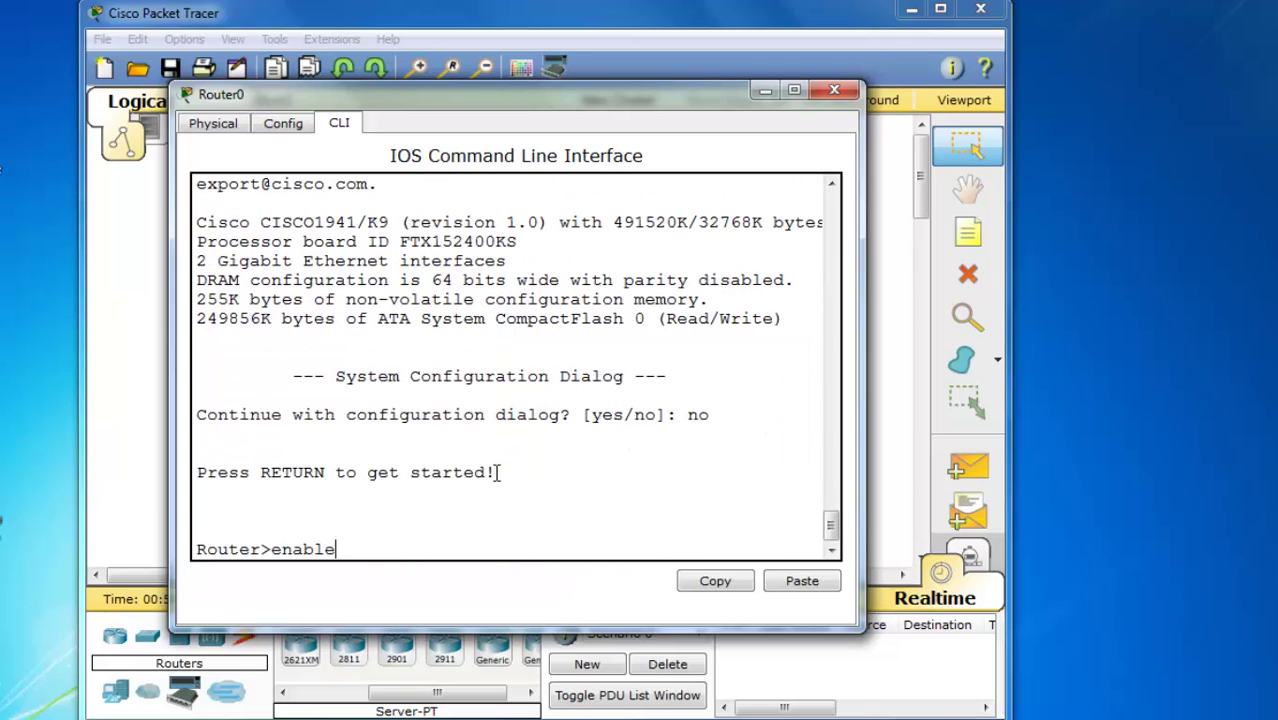
pyautogui.press('Return')
pyautogui.write('show run')
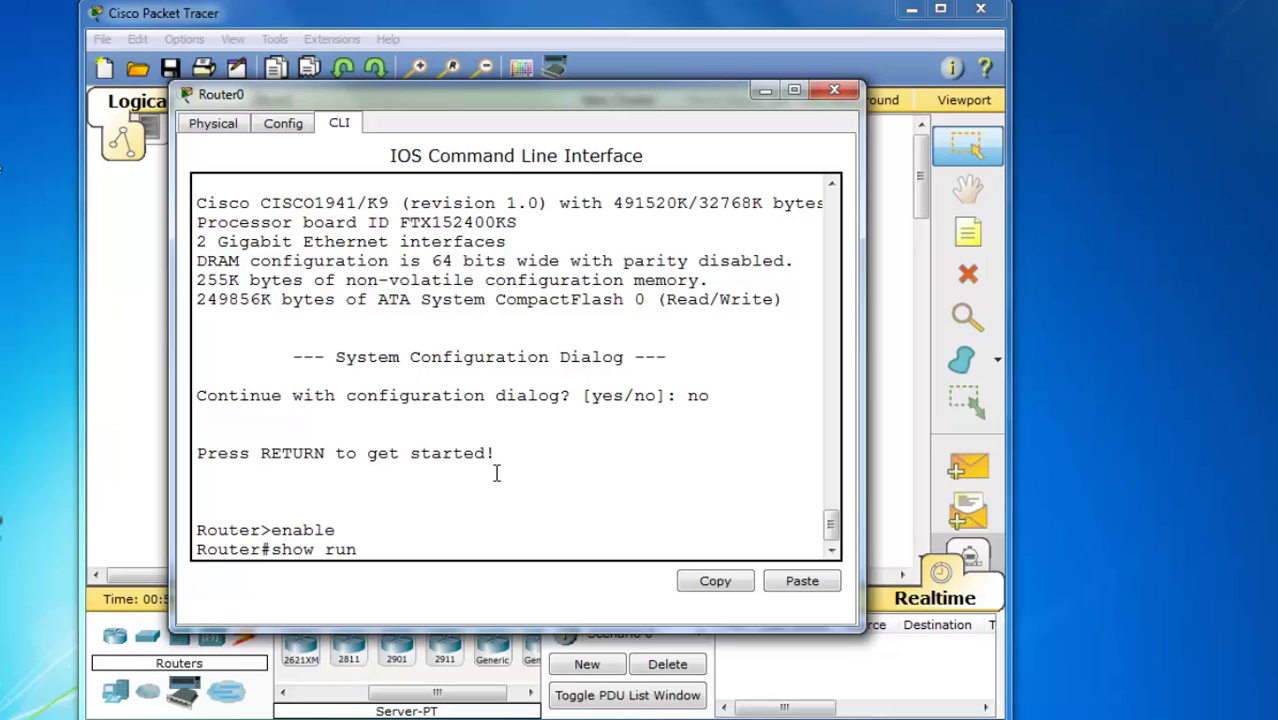
pyautogui.press('Return')
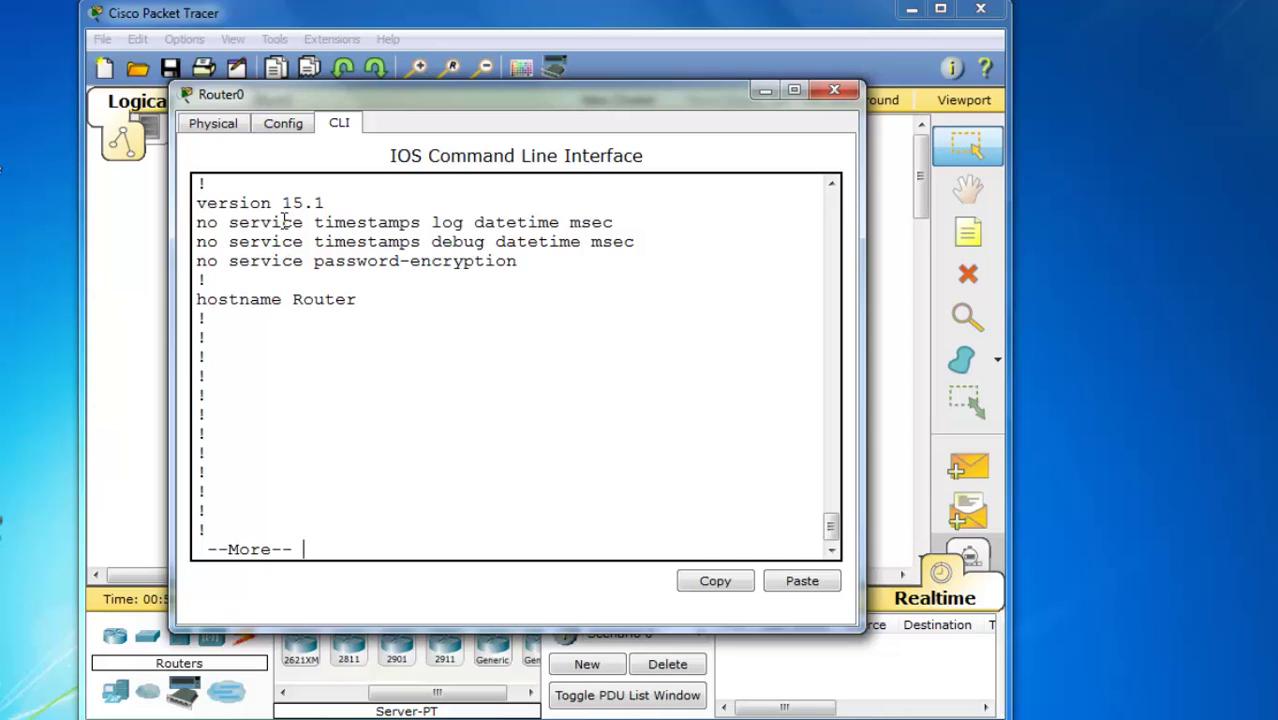
pyautogui.moveTo(284, 203); pyautogui.dragTo(330, 203)
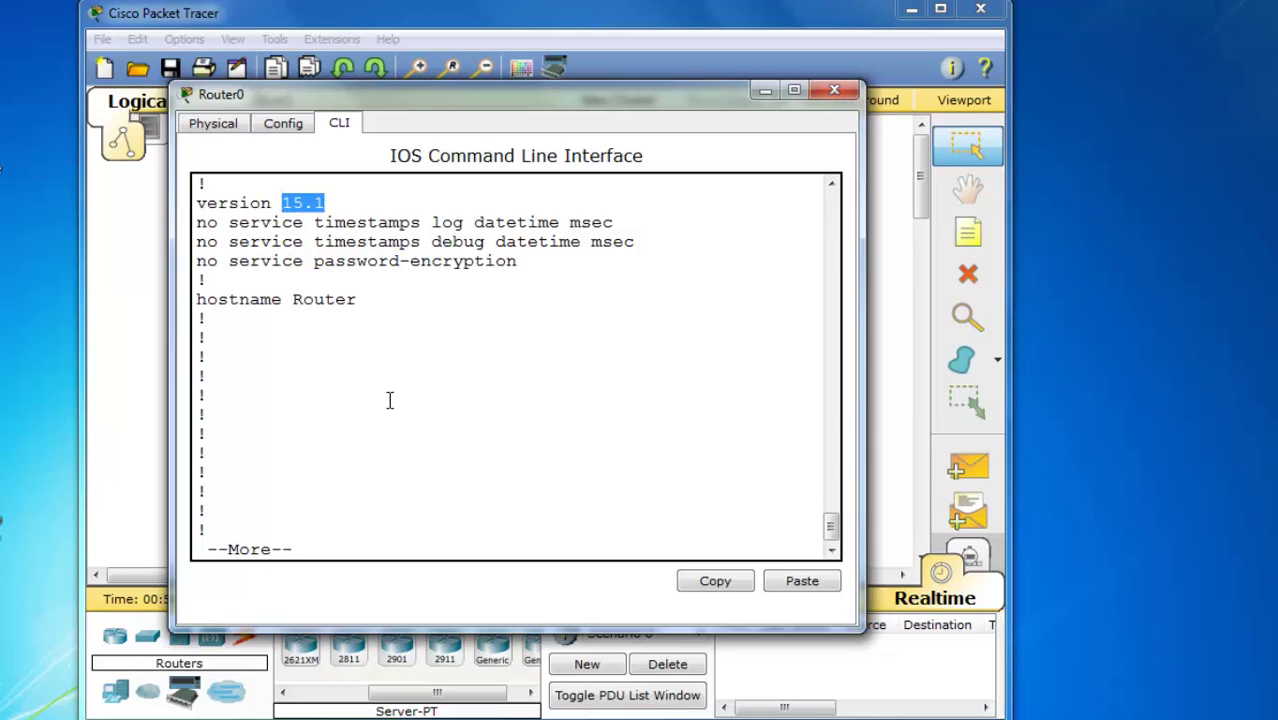
pyautogui.press('space')
pyautogui.press('space')
pyautogui.press('space')
# Step: Run show version on Router0 and highlight the image file and ROM Version 15.1 lines
pyautogui.write('show ')
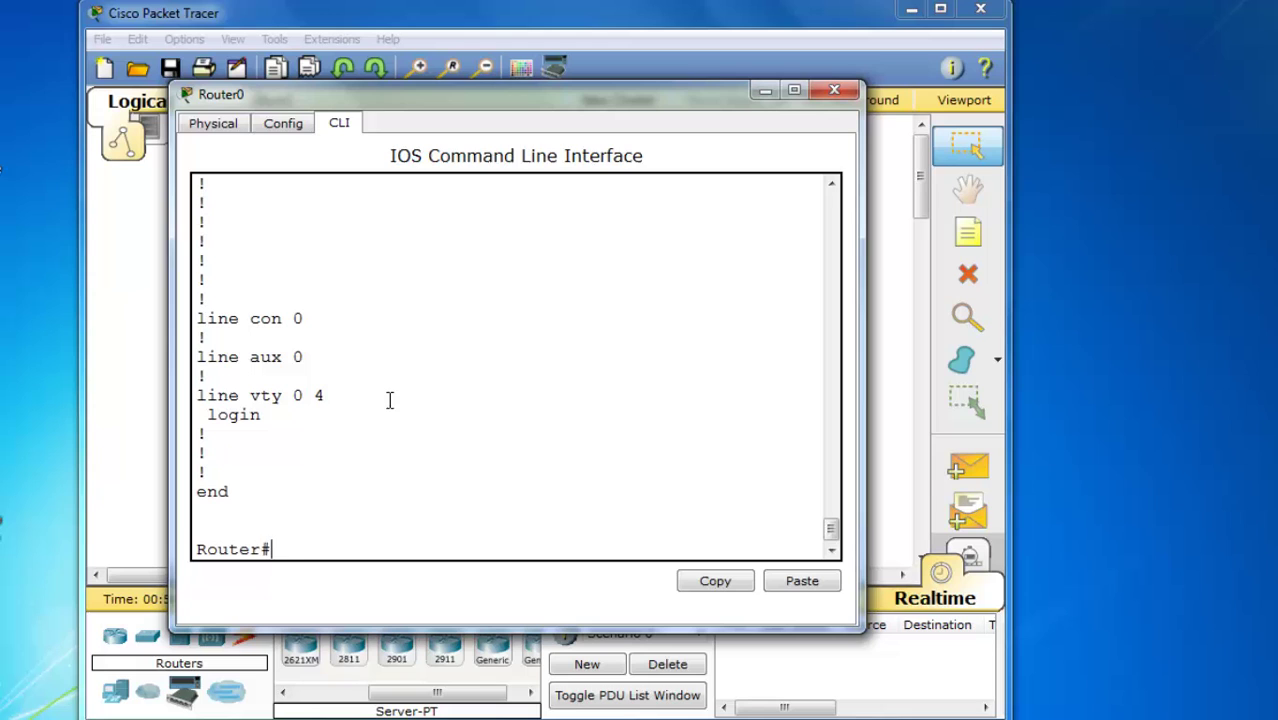
pyautogui.write('version')
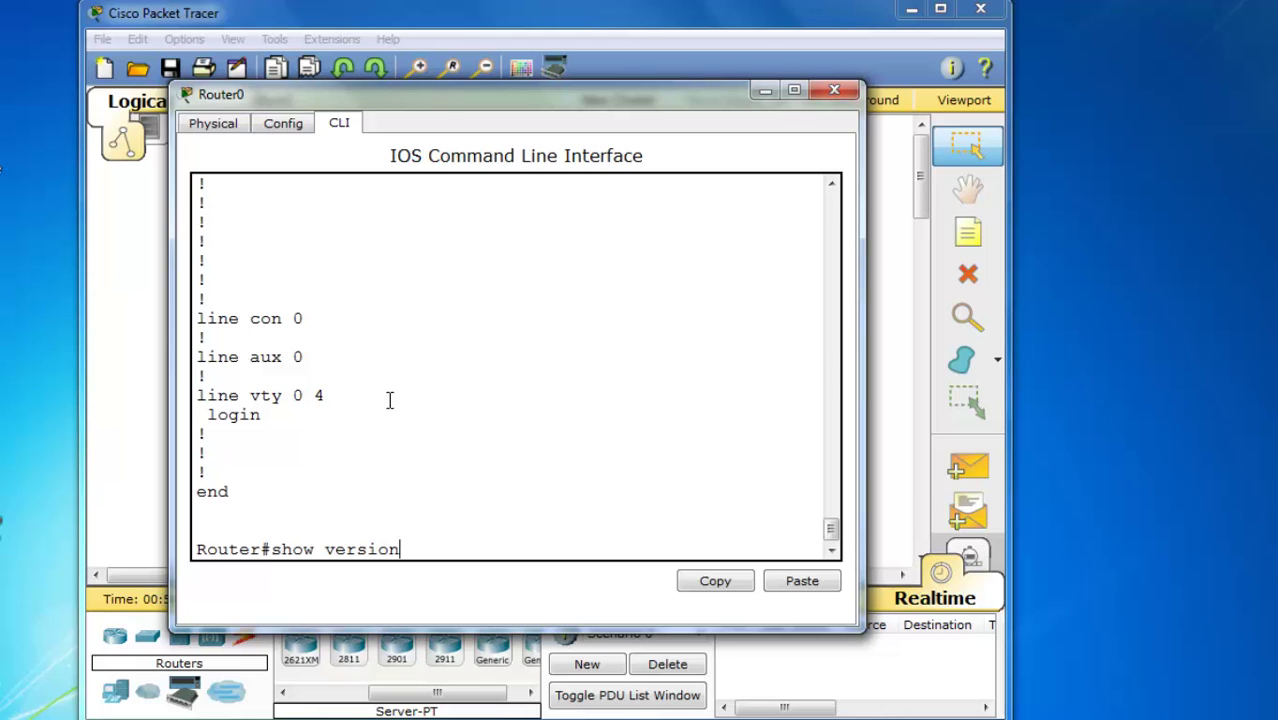
pyautogui.press('Return')
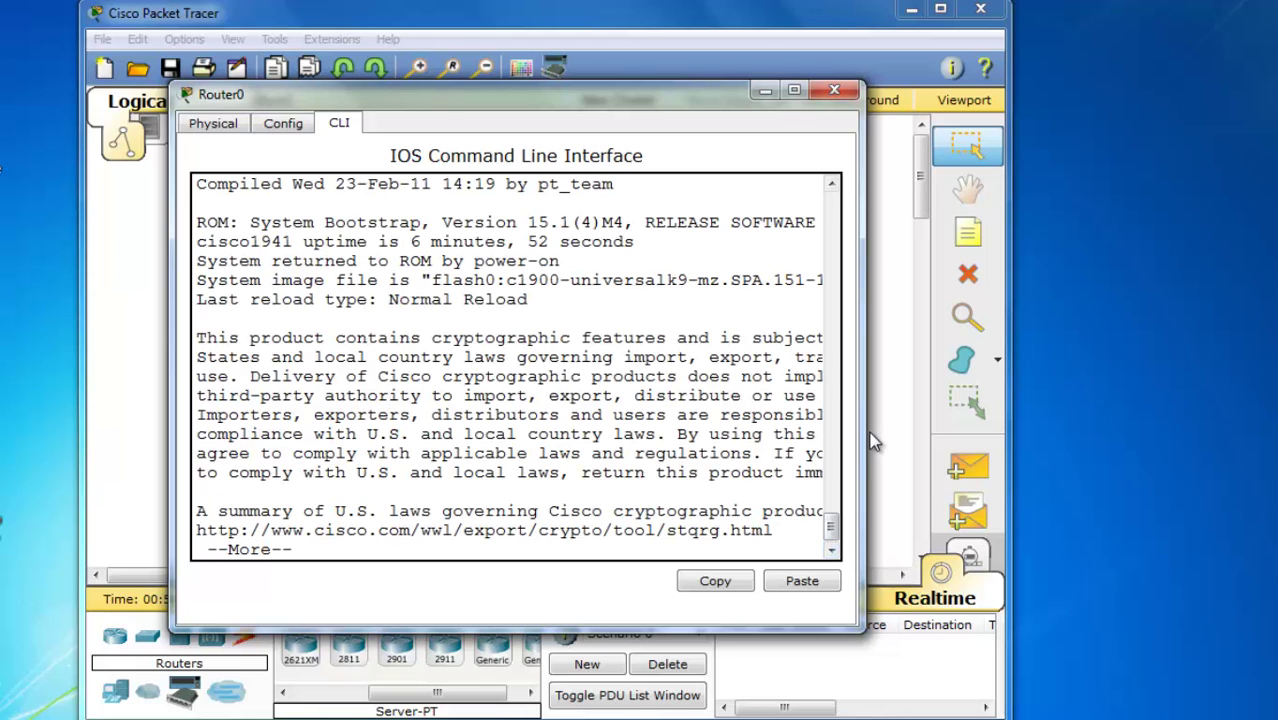
pyautogui.moveTo(865, 432); pyautogui.dragTo(1021, 432)
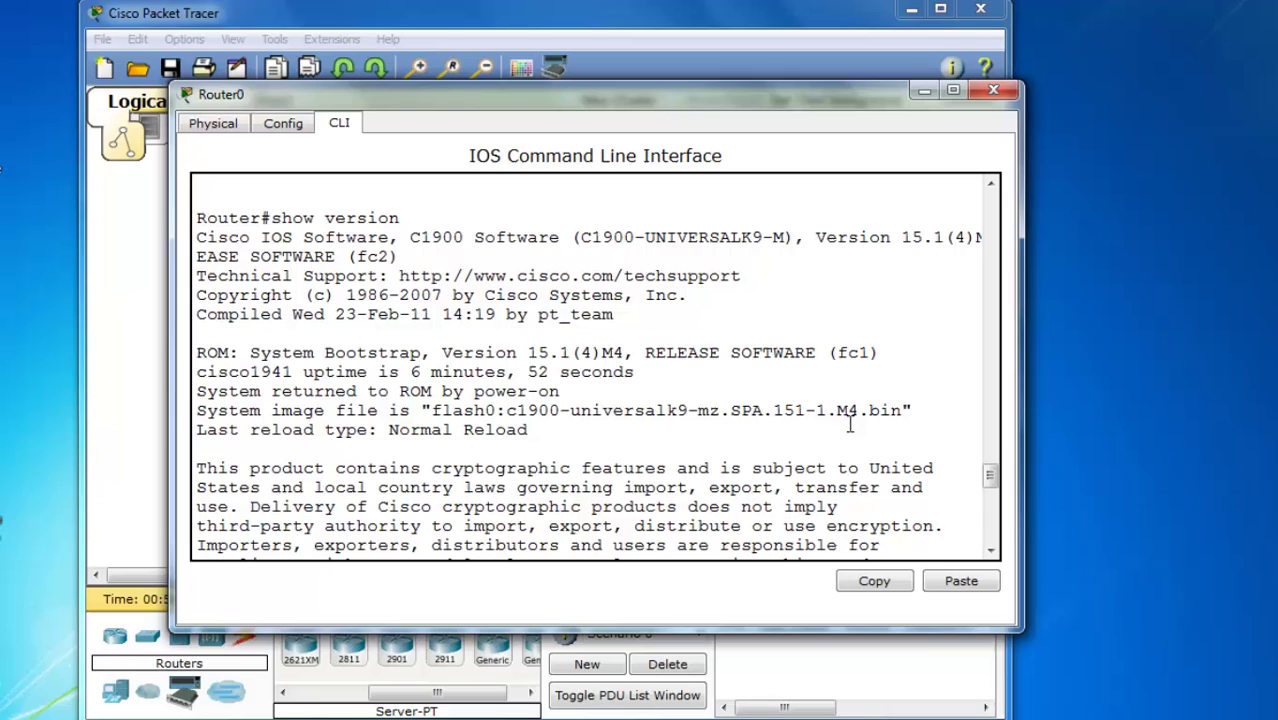
pyautogui.tripleClick(503, 429)
pyautogui.moveTo(912, 410); pyautogui.dragTo(197, 411)
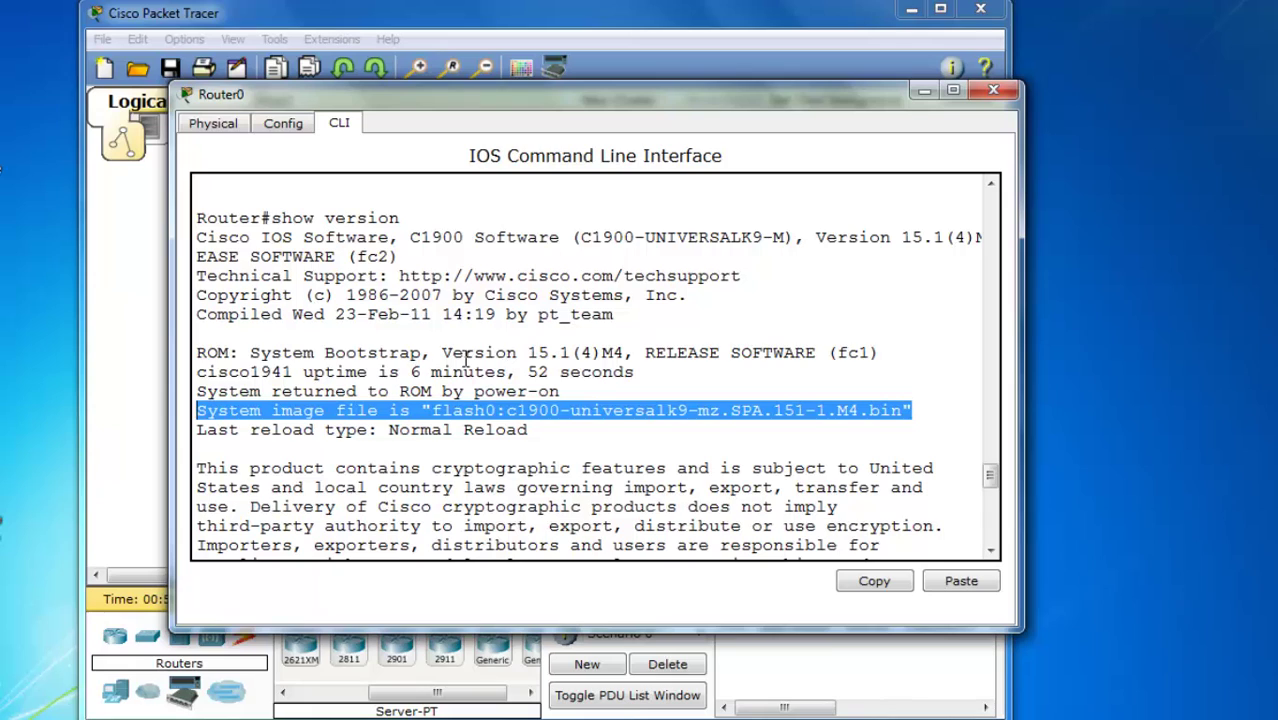
pyautogui.click(571, 353)
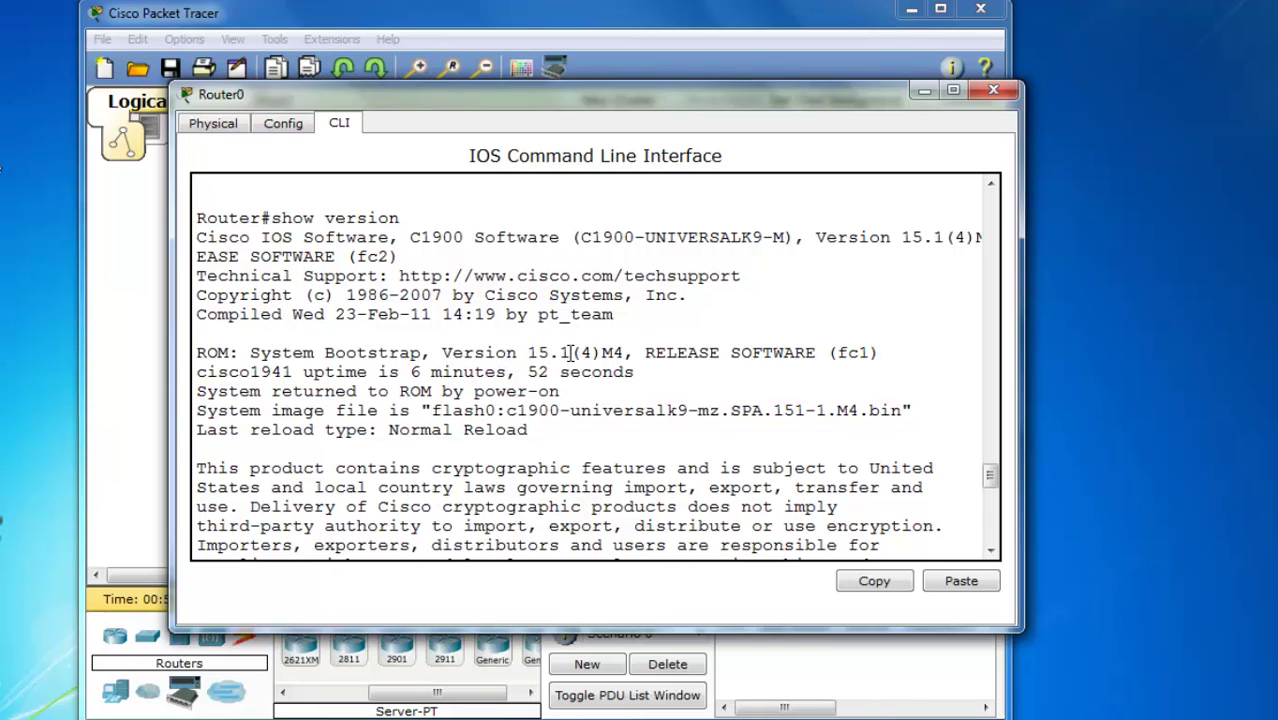
pyautogui.moveTo(571, 353); pyautogui.dragTo(431, 356)
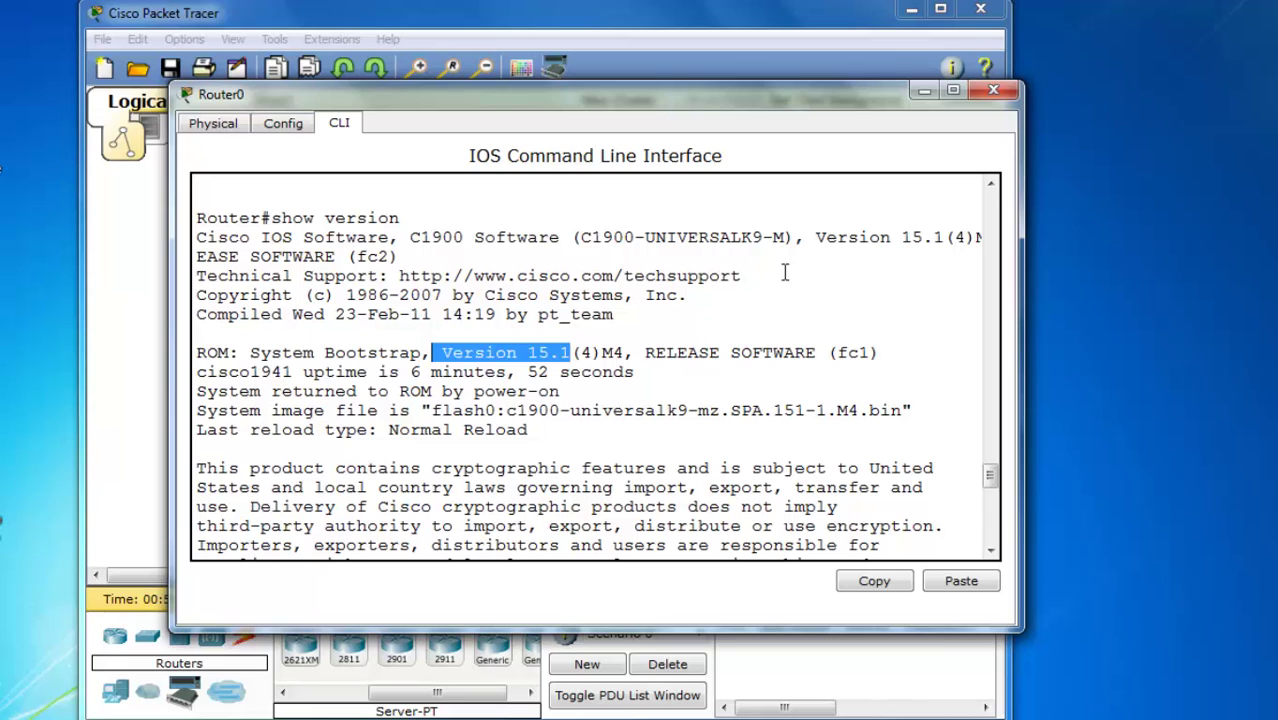
# Step: Close Router0 and open Router1's device window
pyautogui.click(999, 89)
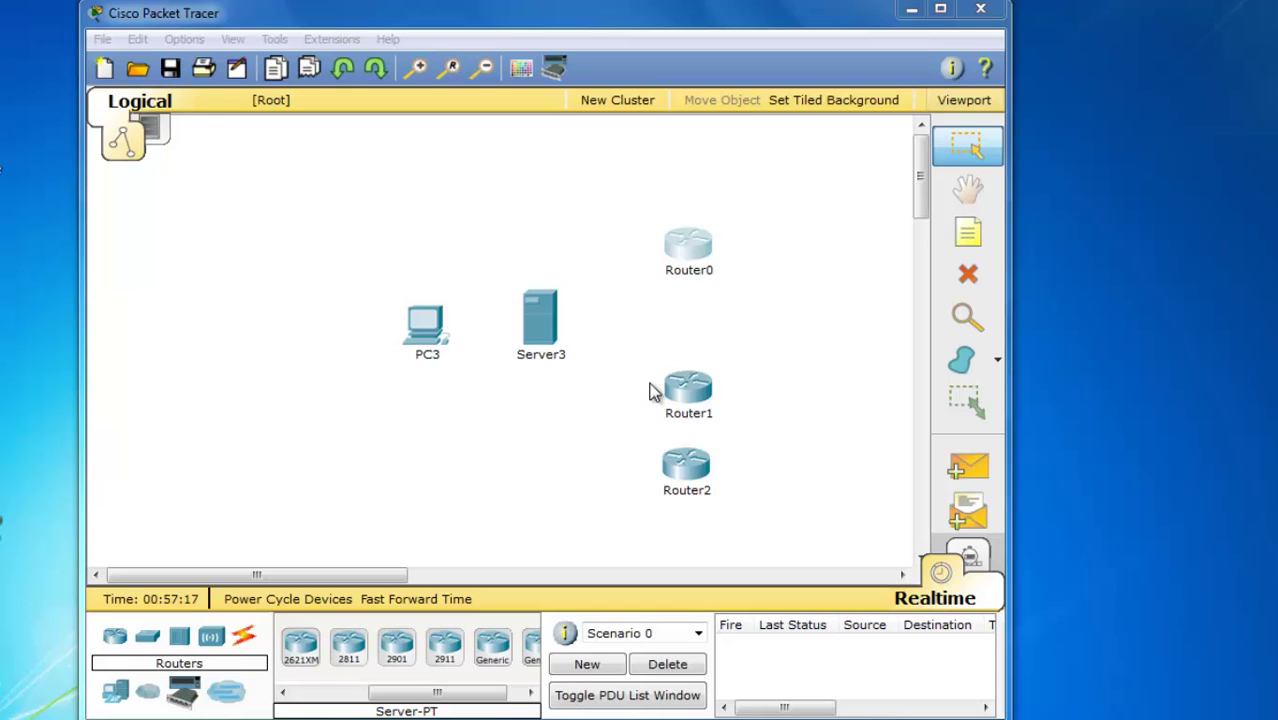
pyautogui.click(688, 397)
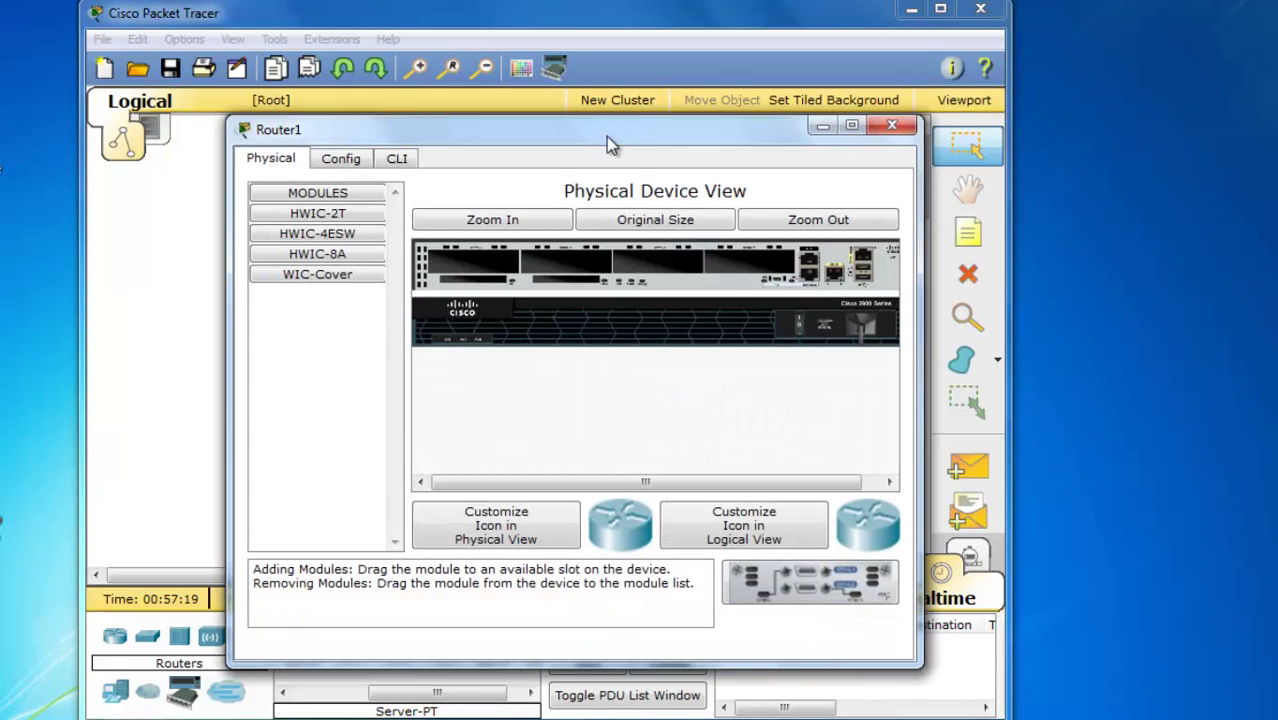
pyautogui.moveTo(609, 132); pyautogui.dragTo(512, 107)
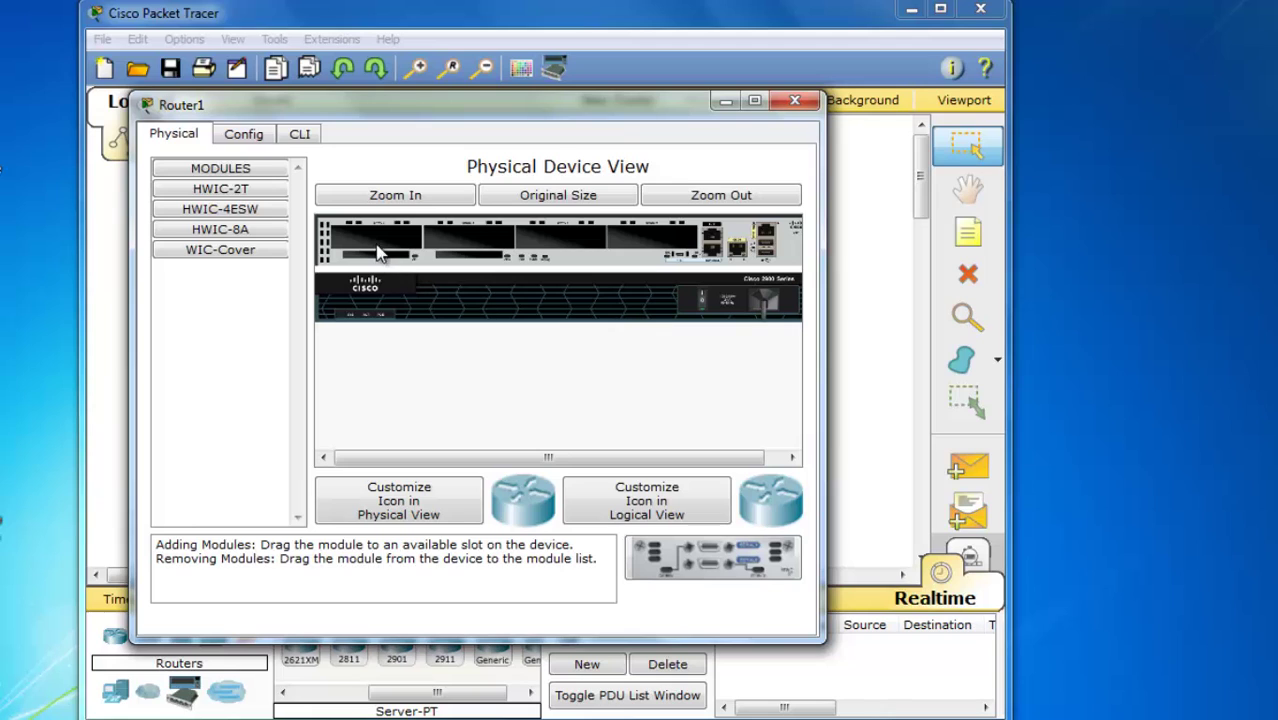
pyautogui.click(284, 255)
# Step: In Router1's CLI, answer 'no' to setup, run 'en' and 'show version', then close it
pyautogui.click(300, 136)
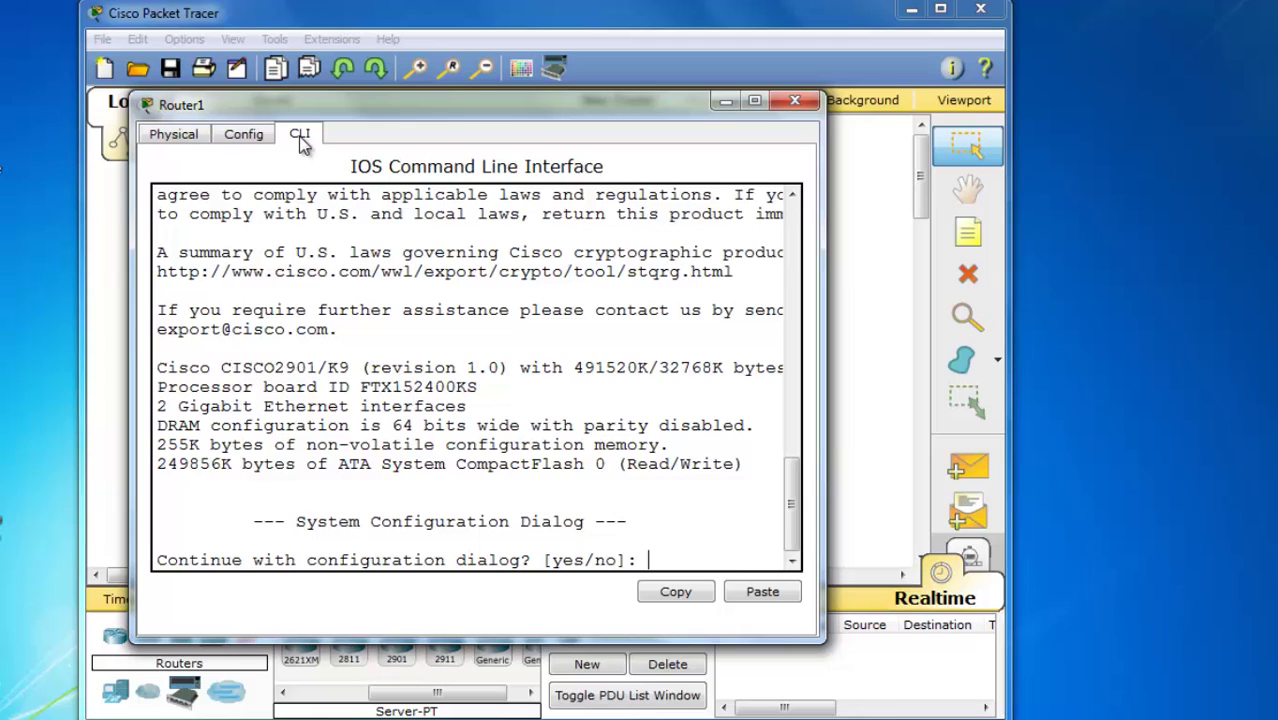
pyautogui.write('no')
pyautogui.press('Return')
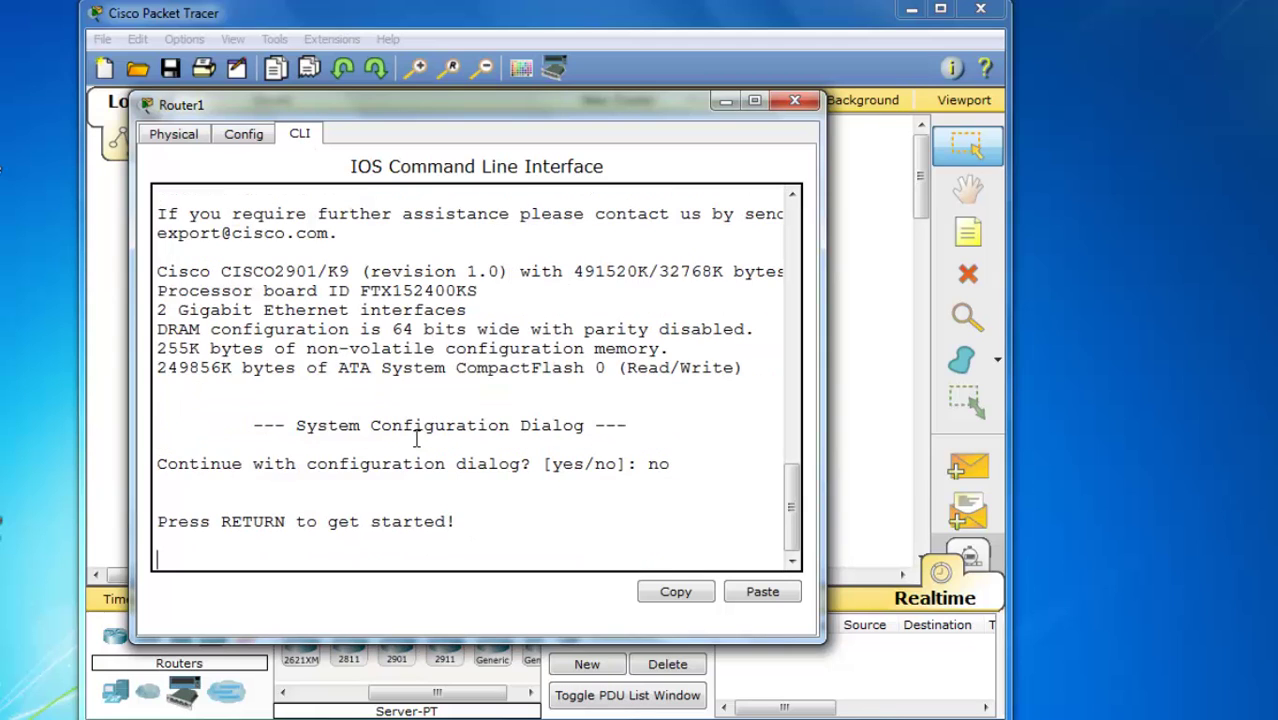
pyautogui.press('Return')
pyautogui.write('en')
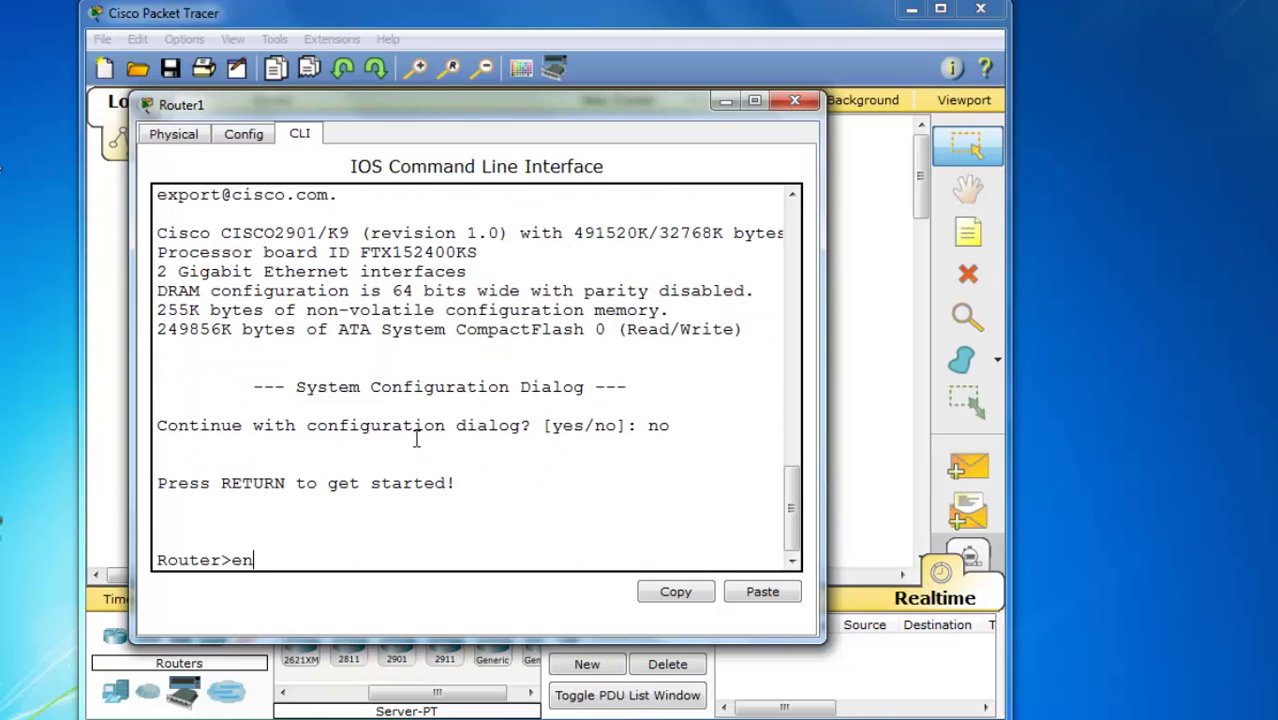
pyautogui.press('Return')
pyautogui.write('show version')
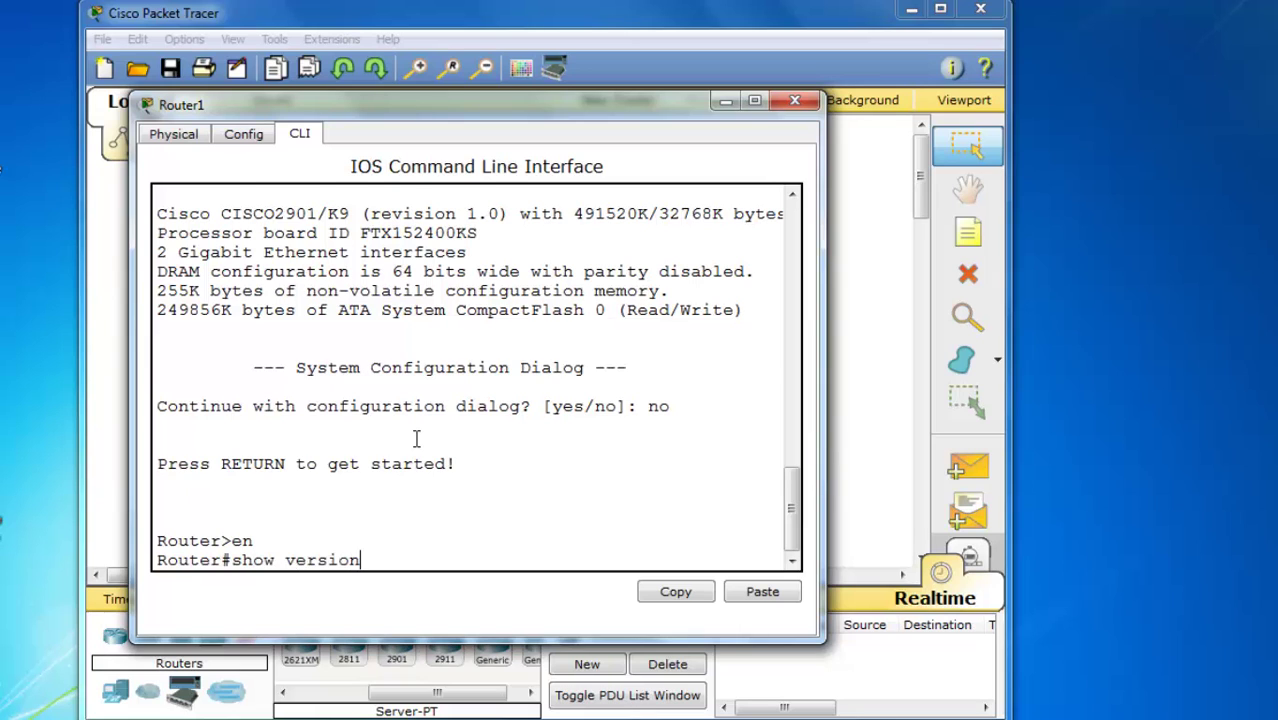
pyautogui.press('Return')
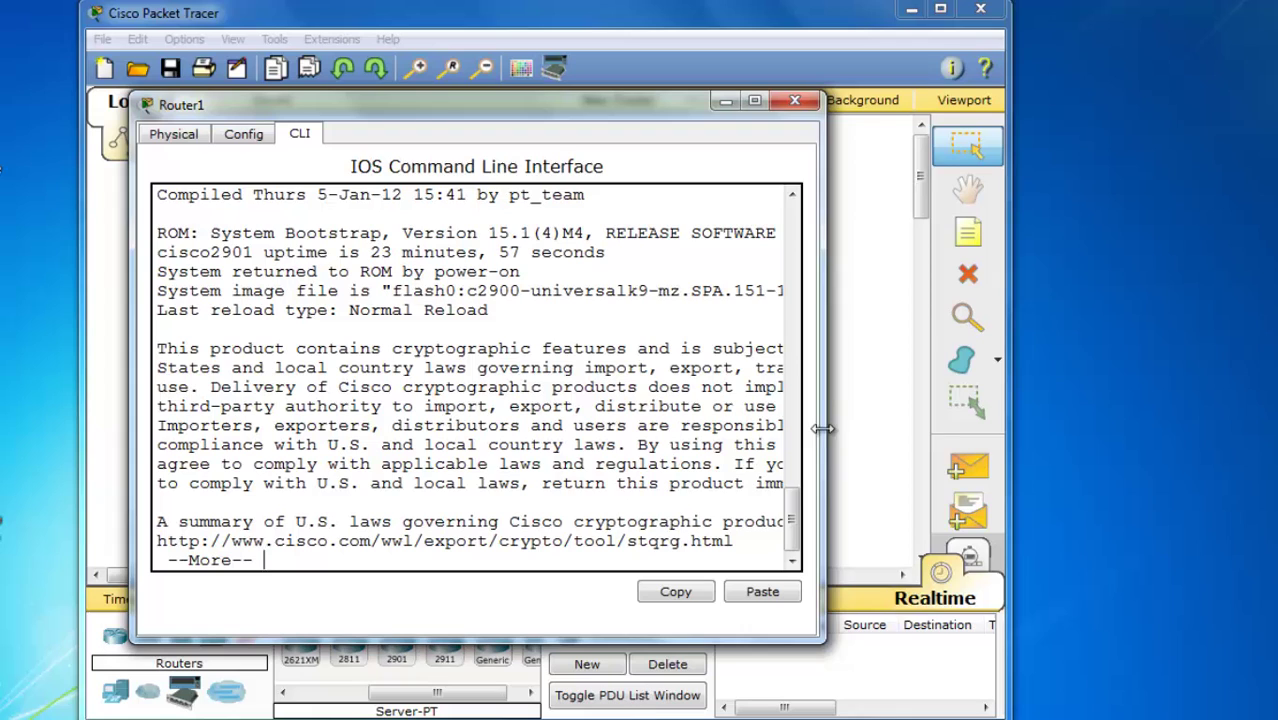
pyautogui.moveTo(820, 431); pyautogui.dragTo(943, 432)
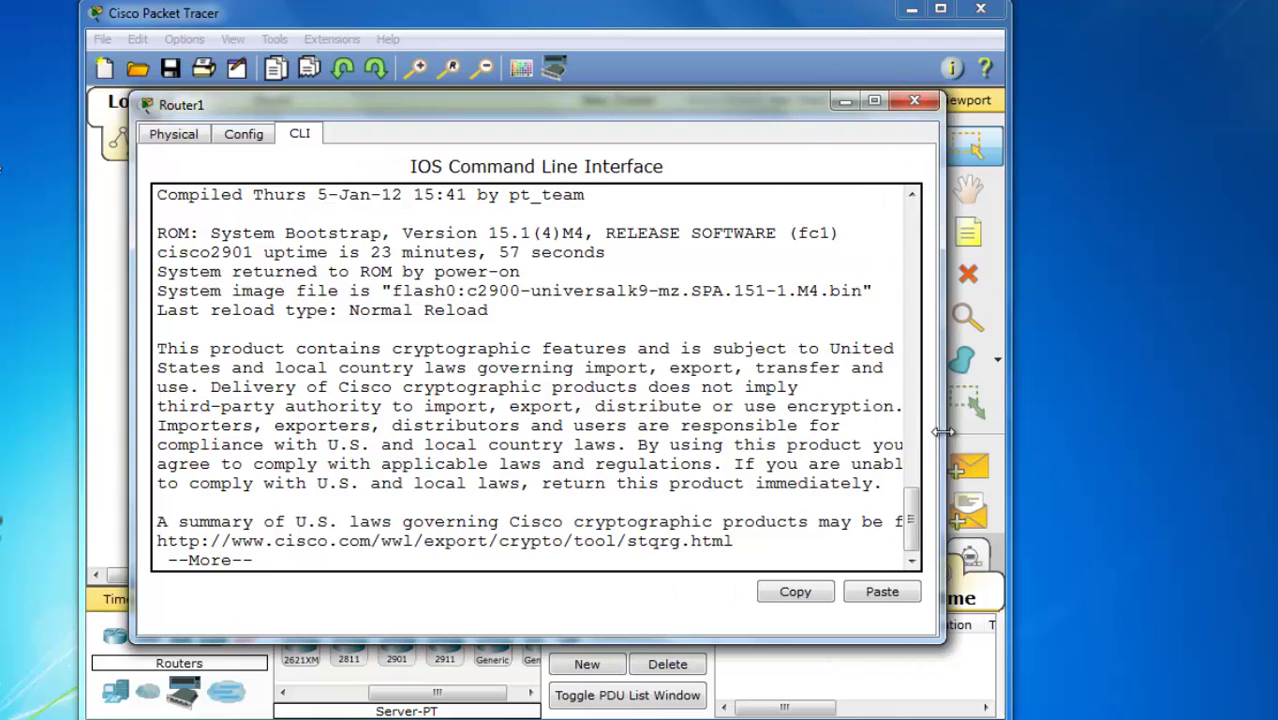
pyautogui.click(914, 103)
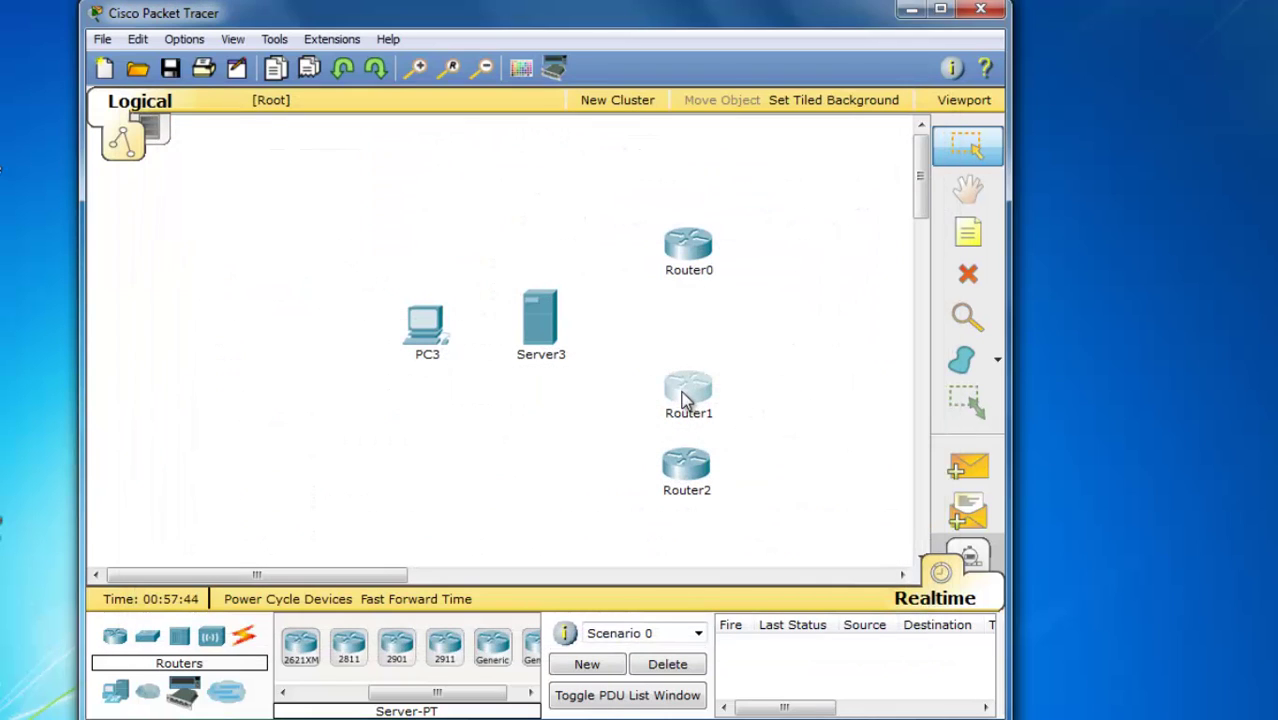
# Step: Answer 'no' to Router2's initial configuration dialog in its CLI, then view its Config settings
pyautogui.moveTo(686, 398)
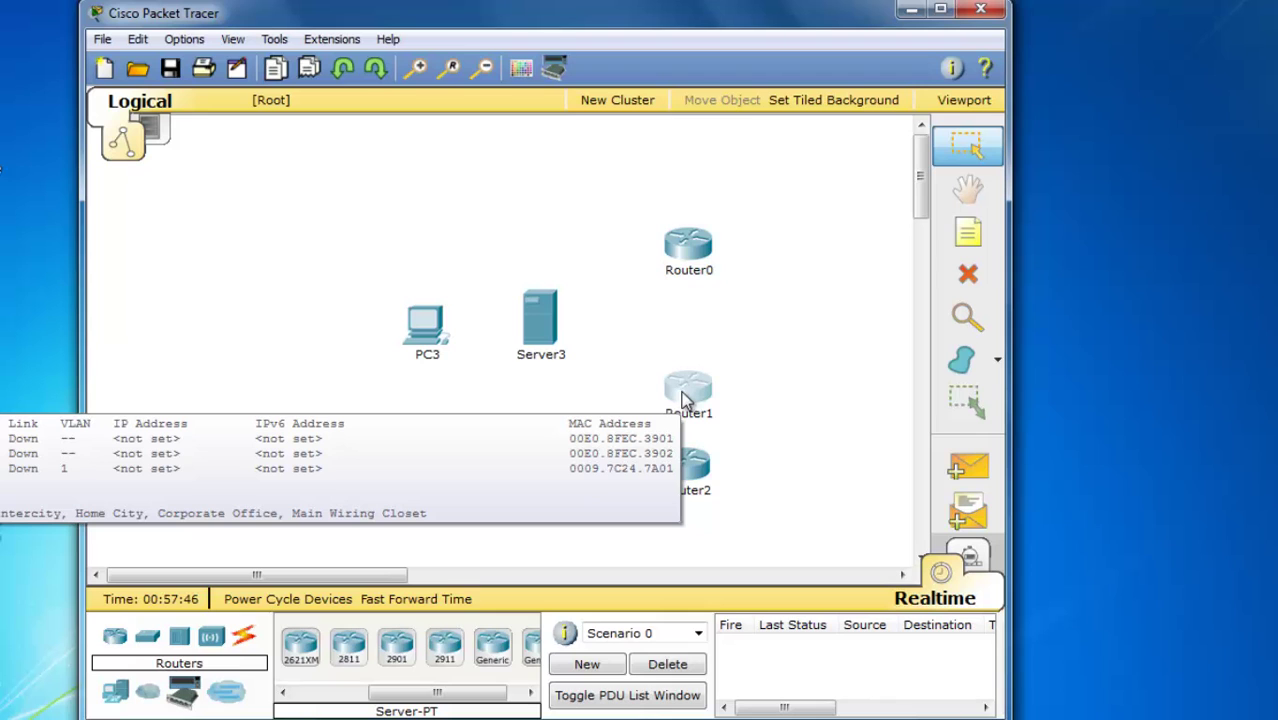
pyautogui.click(695, 478)
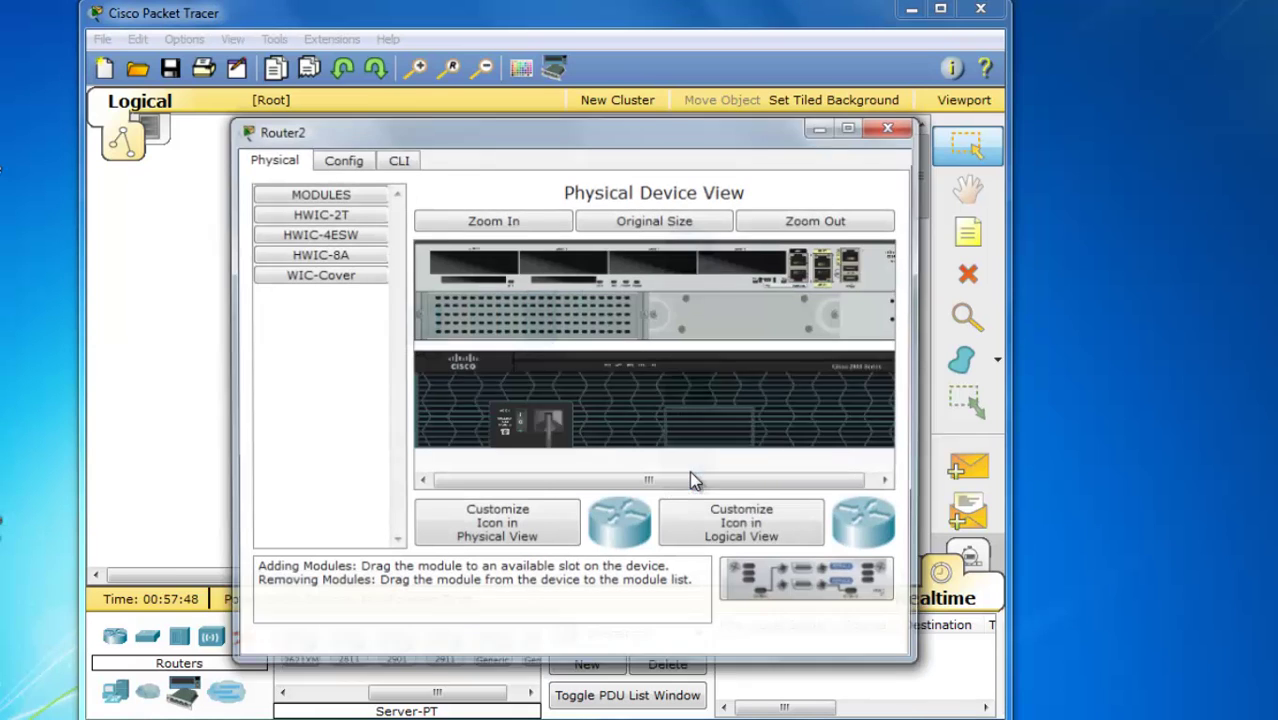
pyautogui.click(382, 276)
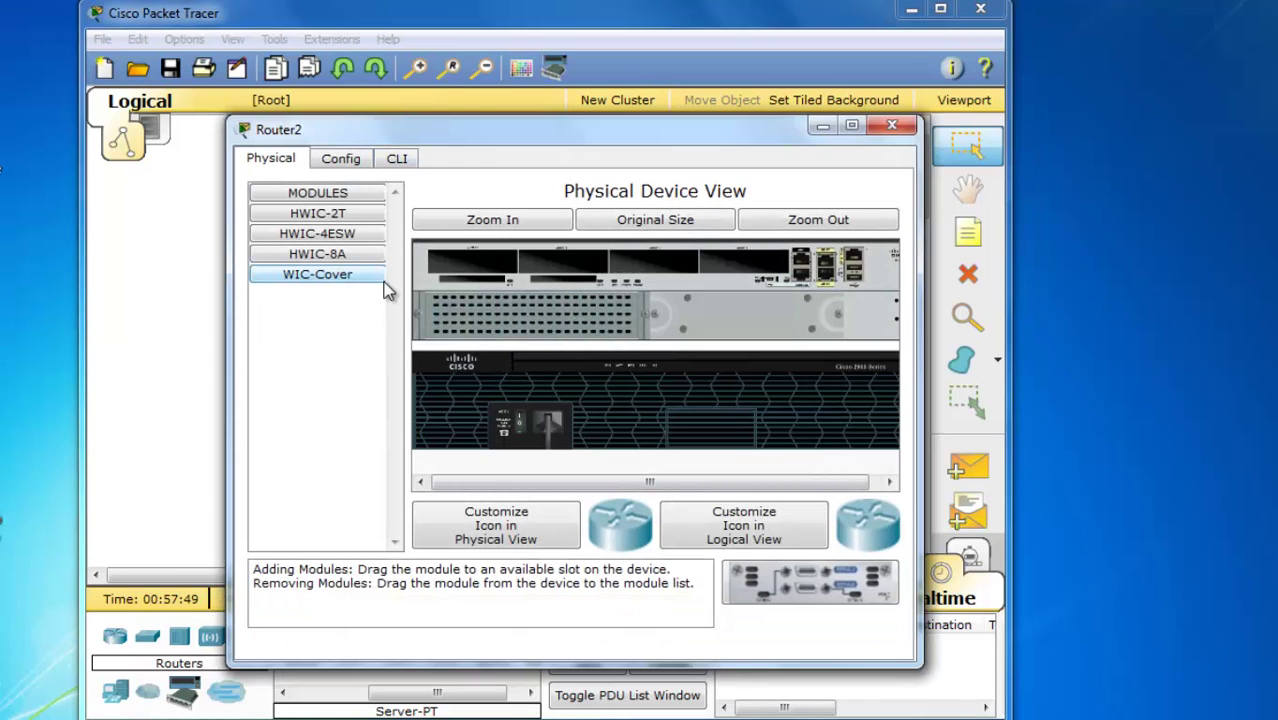
pyautogui.click(390, 158)
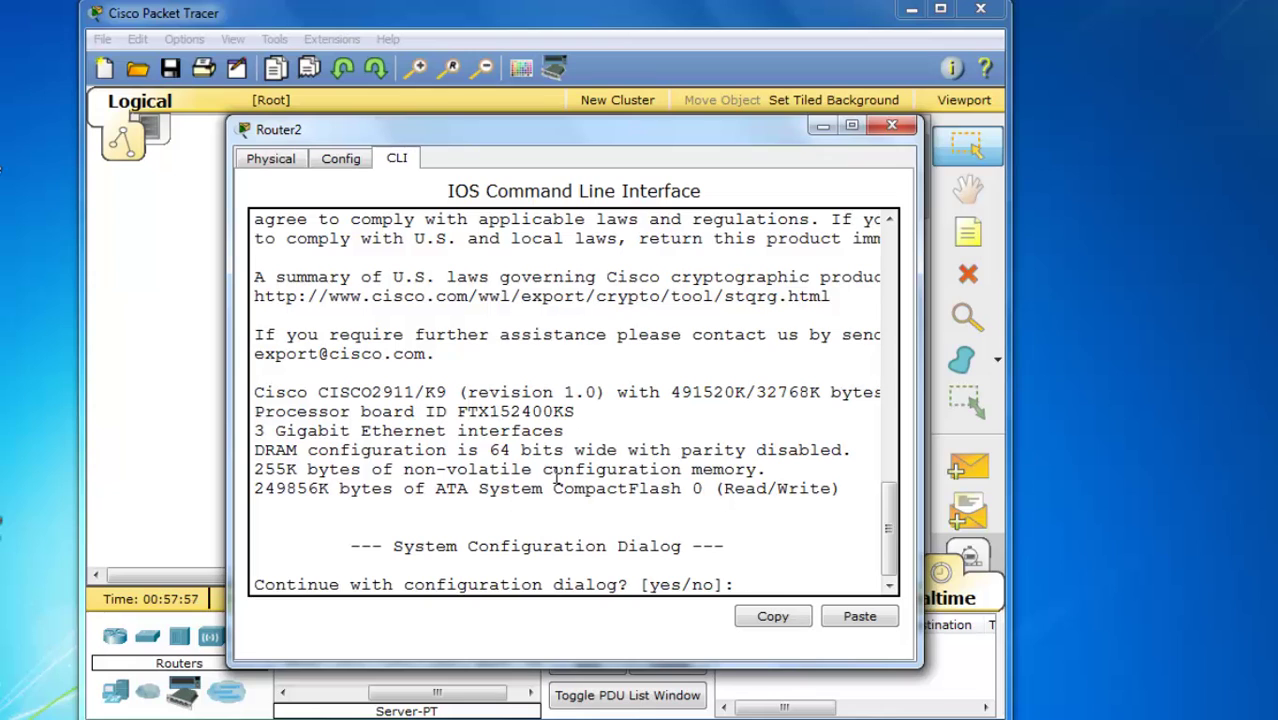
pyautogui.write('no')
pyautogui.press('Return')
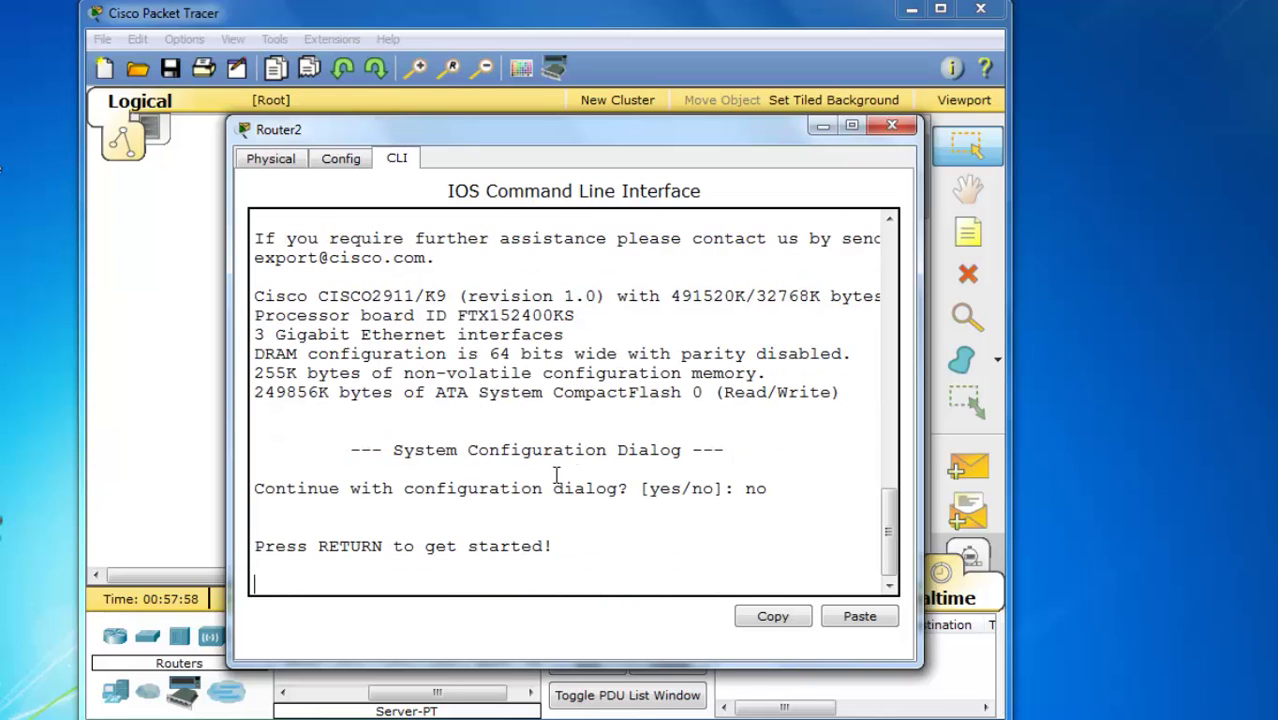
pyautogui.click(340, 159)
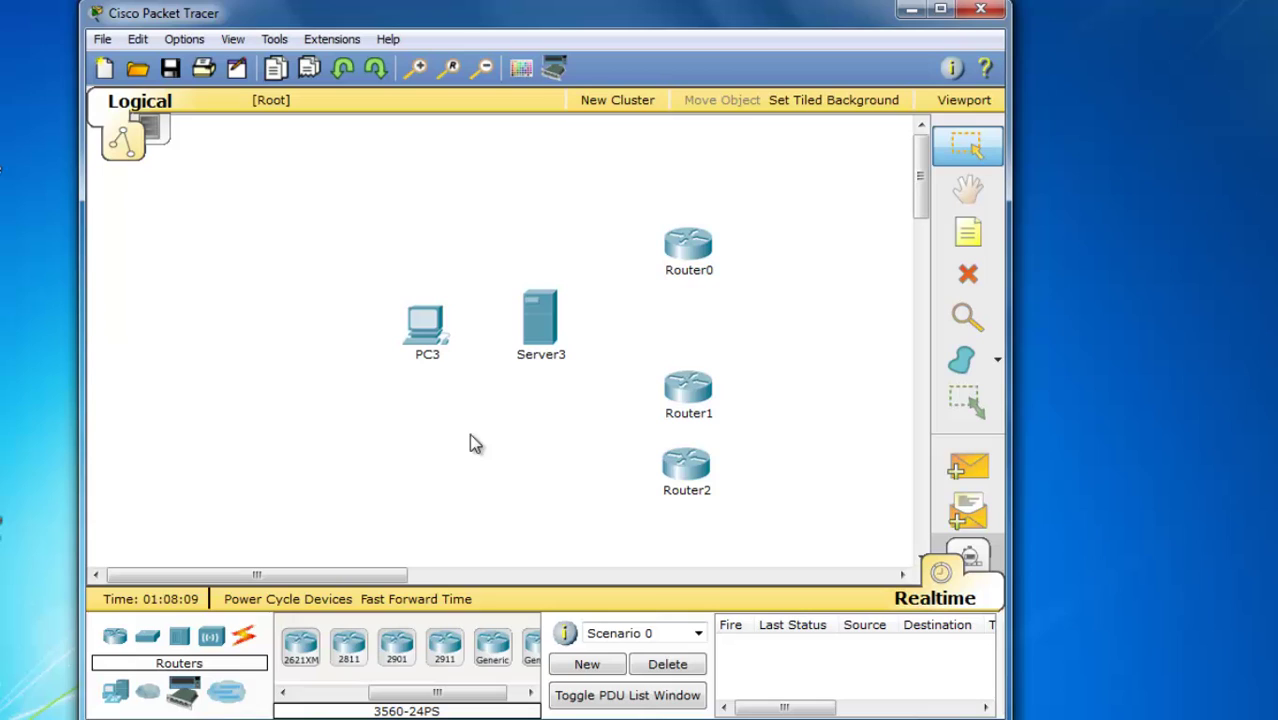
# Step: Browse the switch models, then show the Connections category's cable types scrolled to the right
pyautogui.click(150, 637)
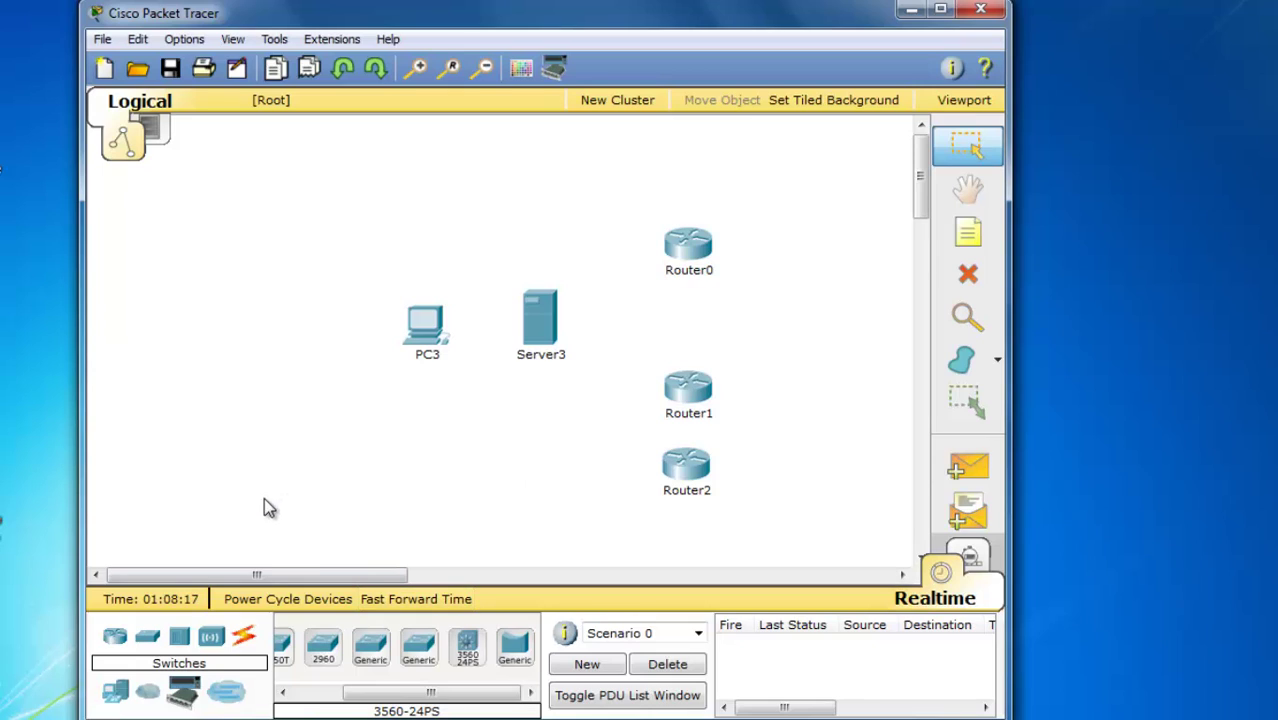
pyautogui.click(249, 645)
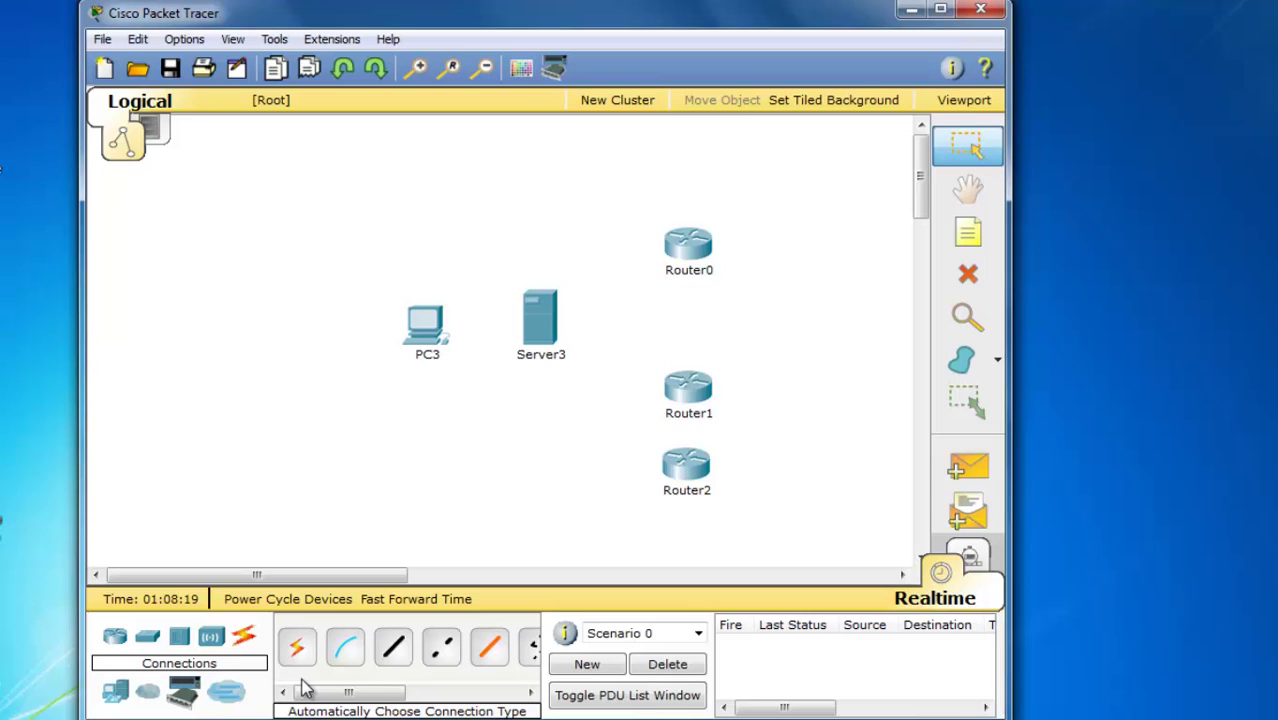
pyautogui.moveTo(310, 692); pyautogui.dragTo(434, 693)
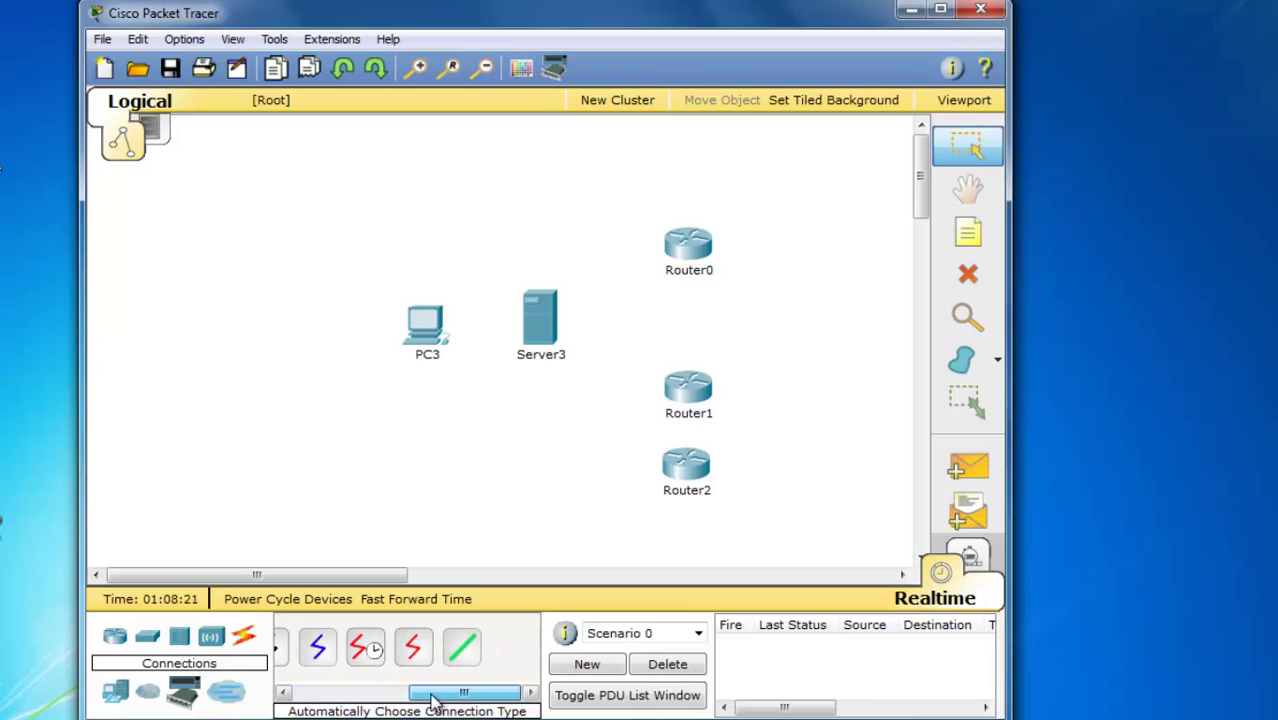